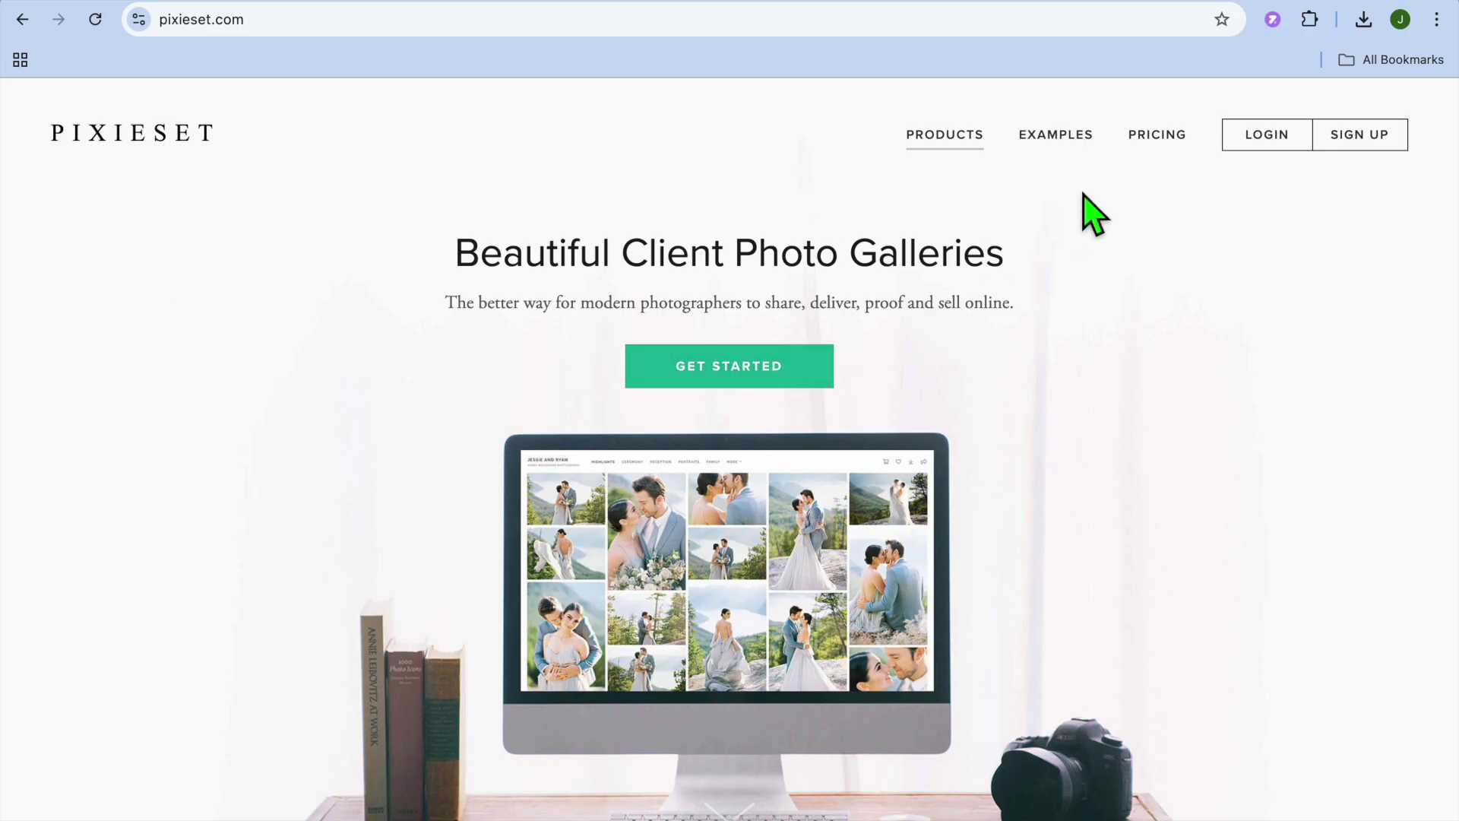
From the dashboard, start editing the website and apply the Montreal theme.
left_click(1133, 6)
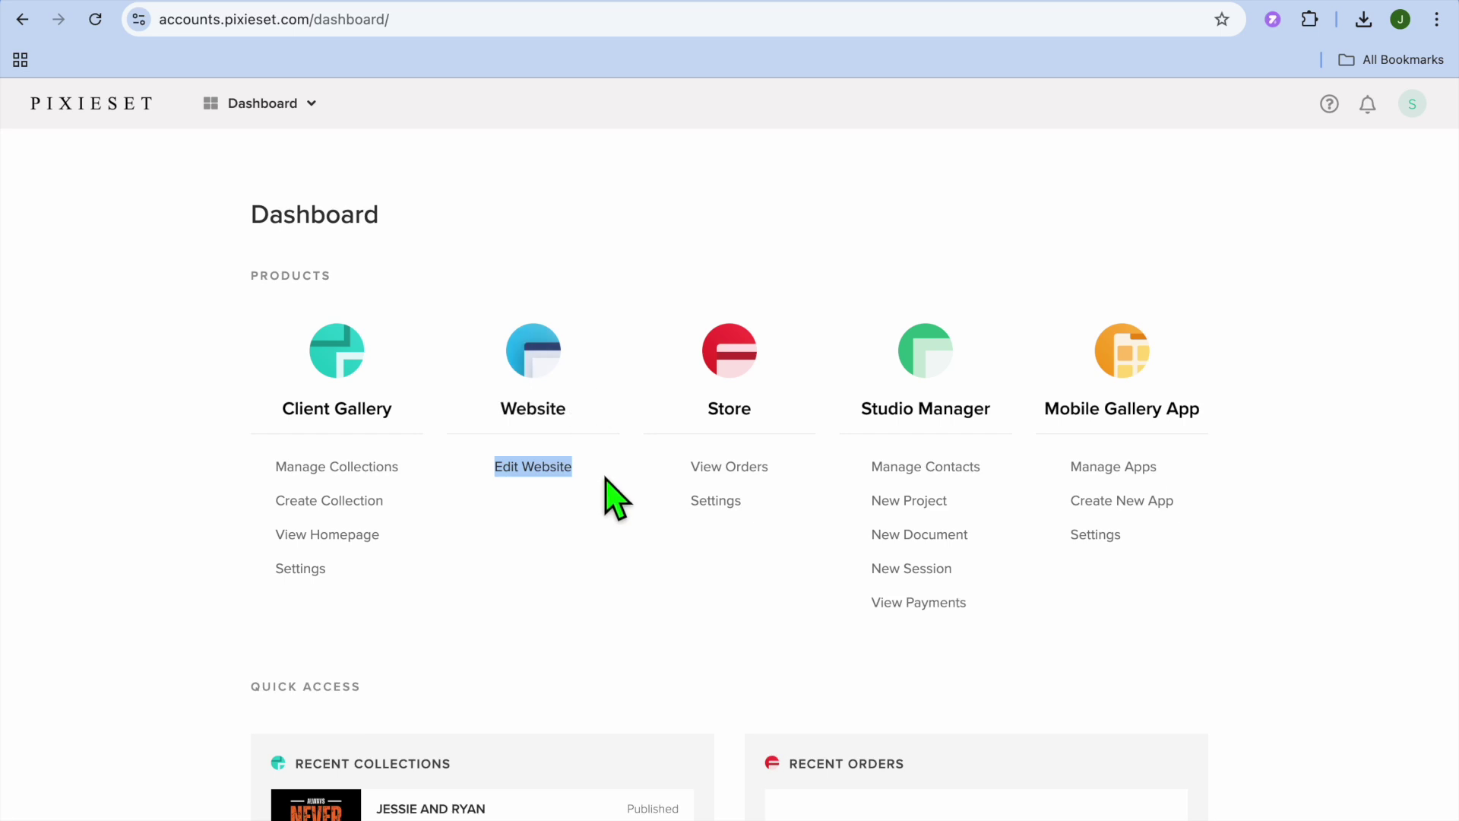
left_click(532, 466)
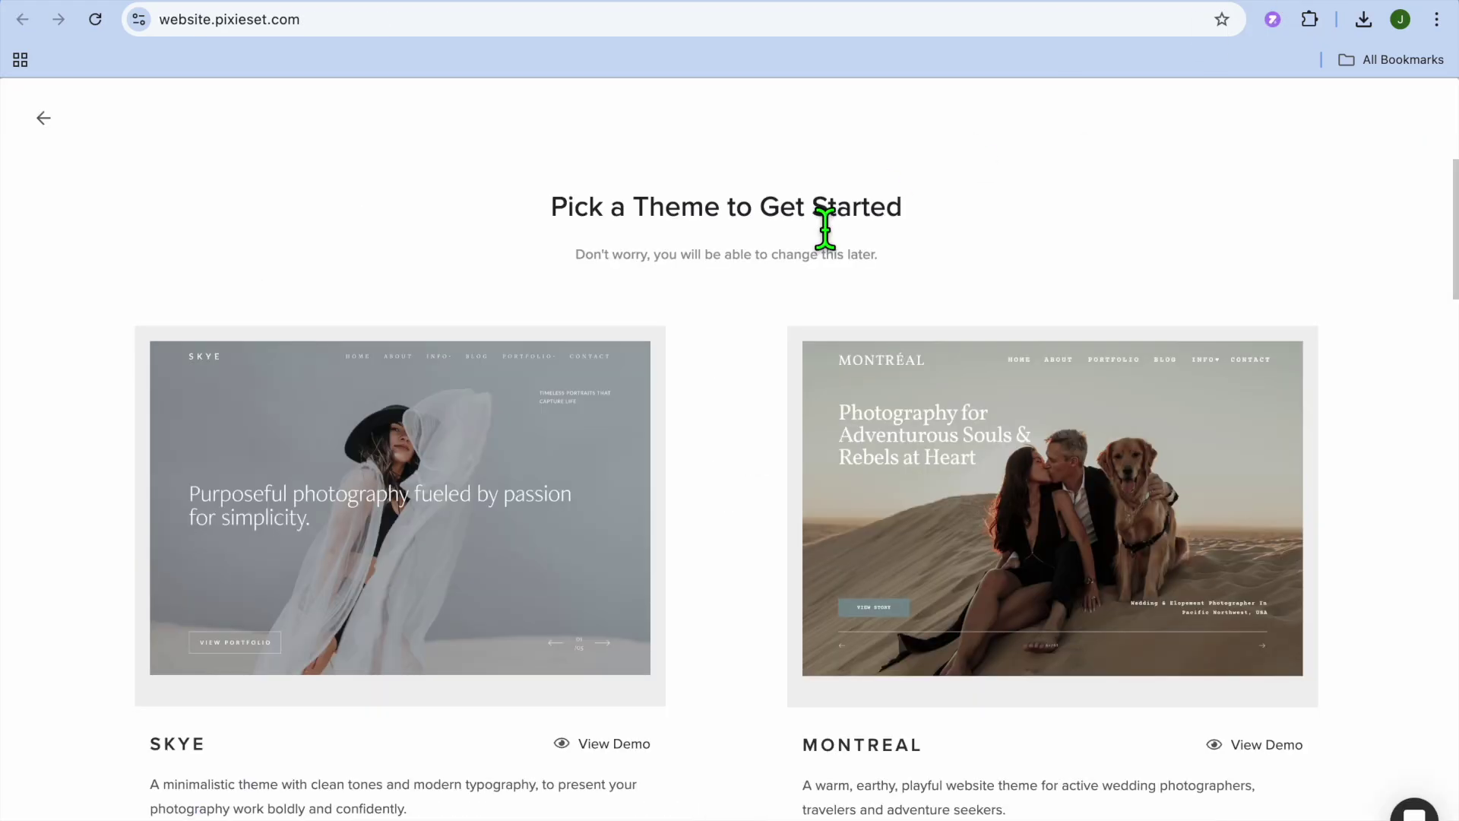
scroll(825, 228, "down", 15)
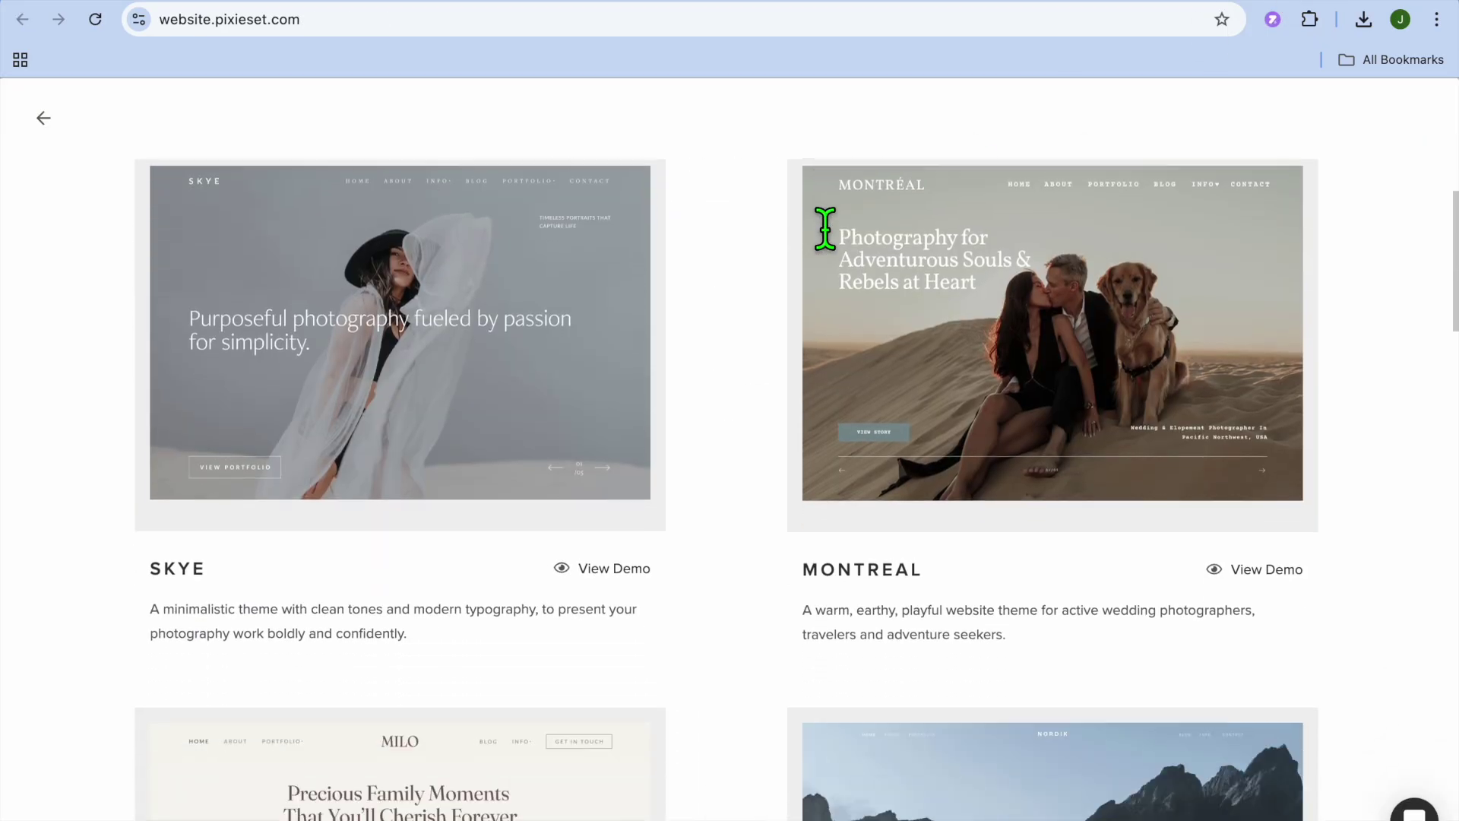
scroll(824, 232, "down", 5)
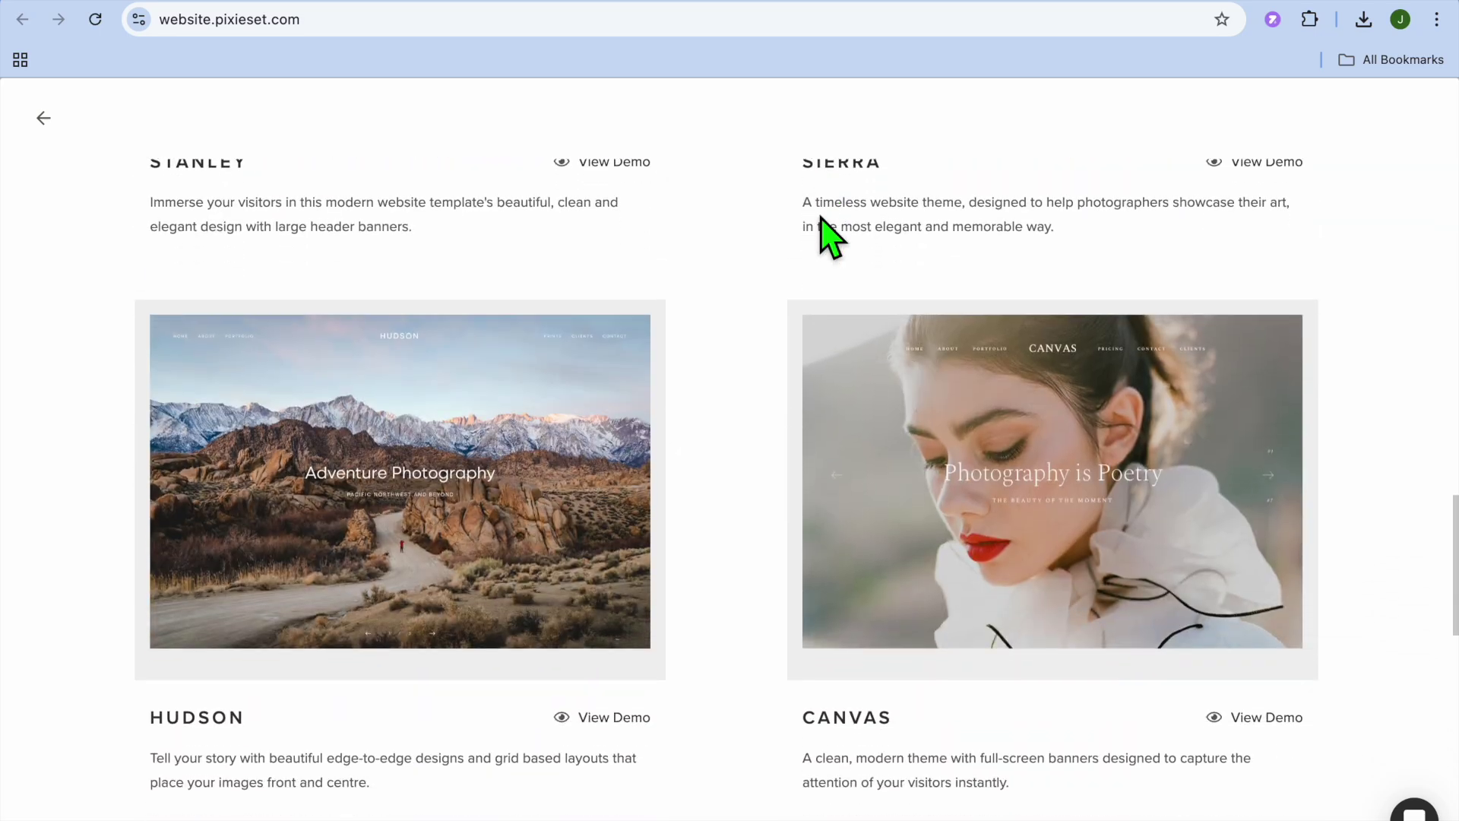
scroll(825, 228, "up", 20)
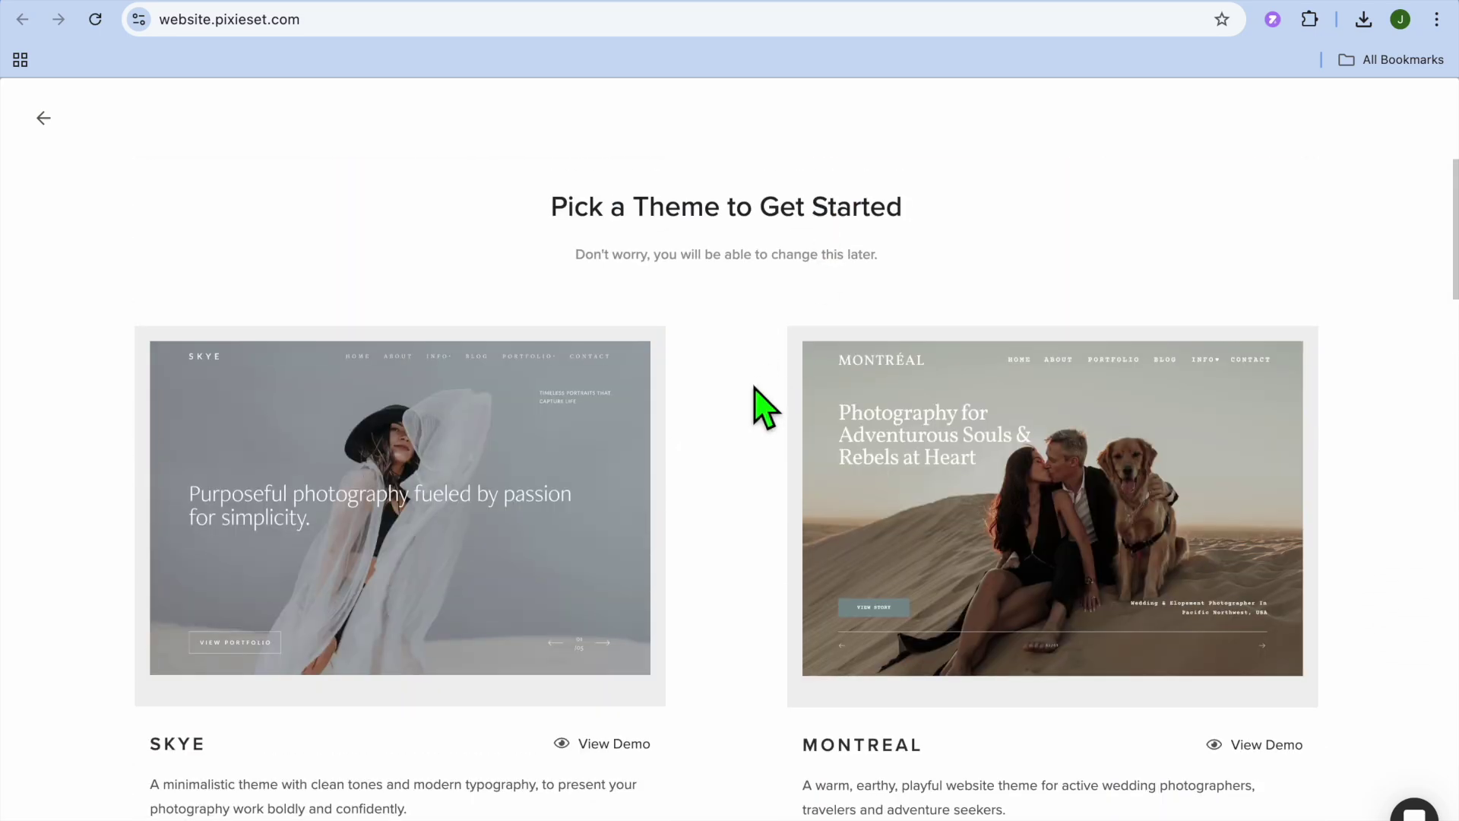
mouse_move(983, 509)
left_click(1054, 521)
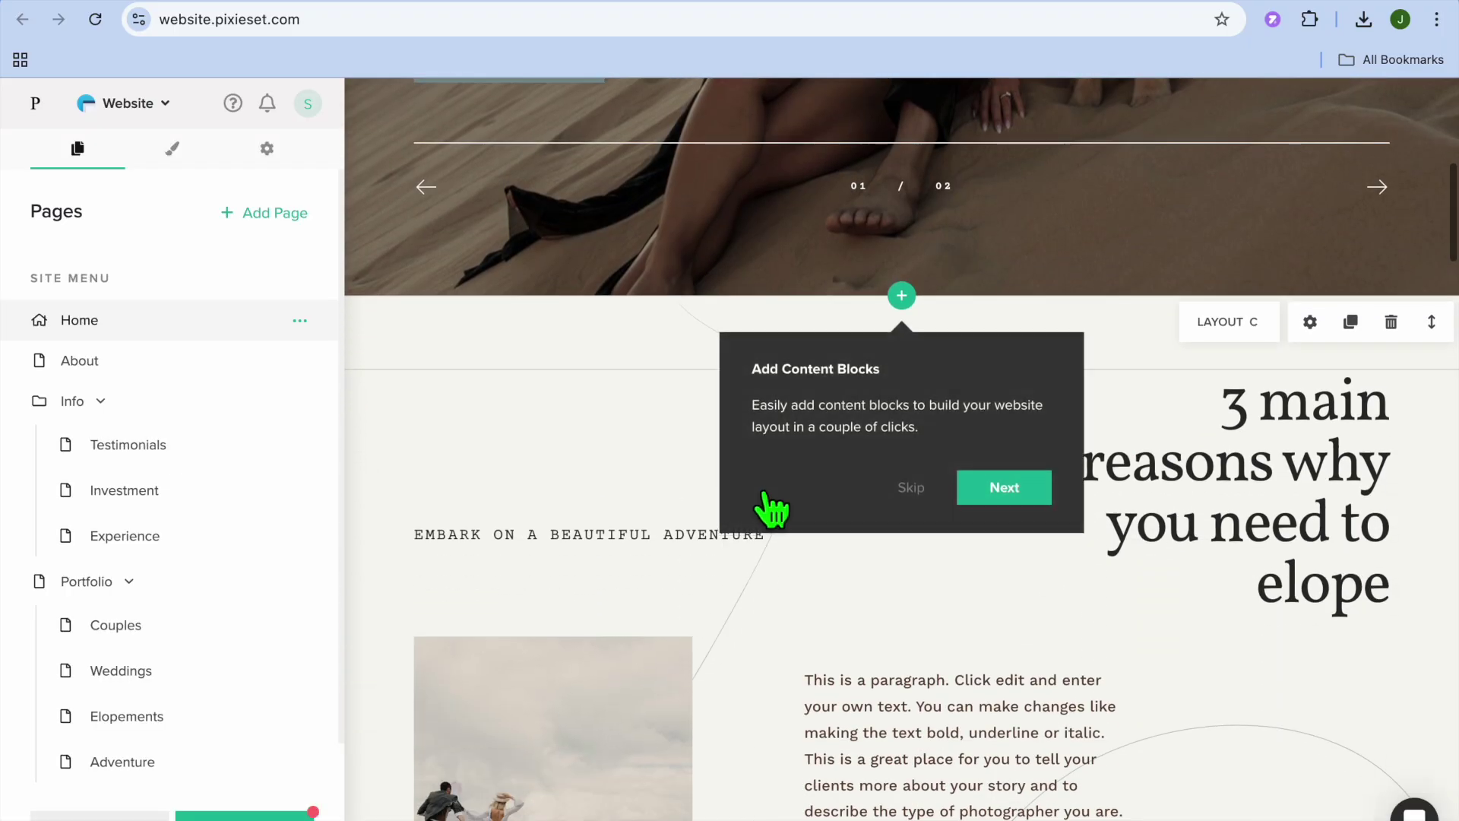
Skip the Add Content Blocks tour tooltip.
left_click(915, 489)
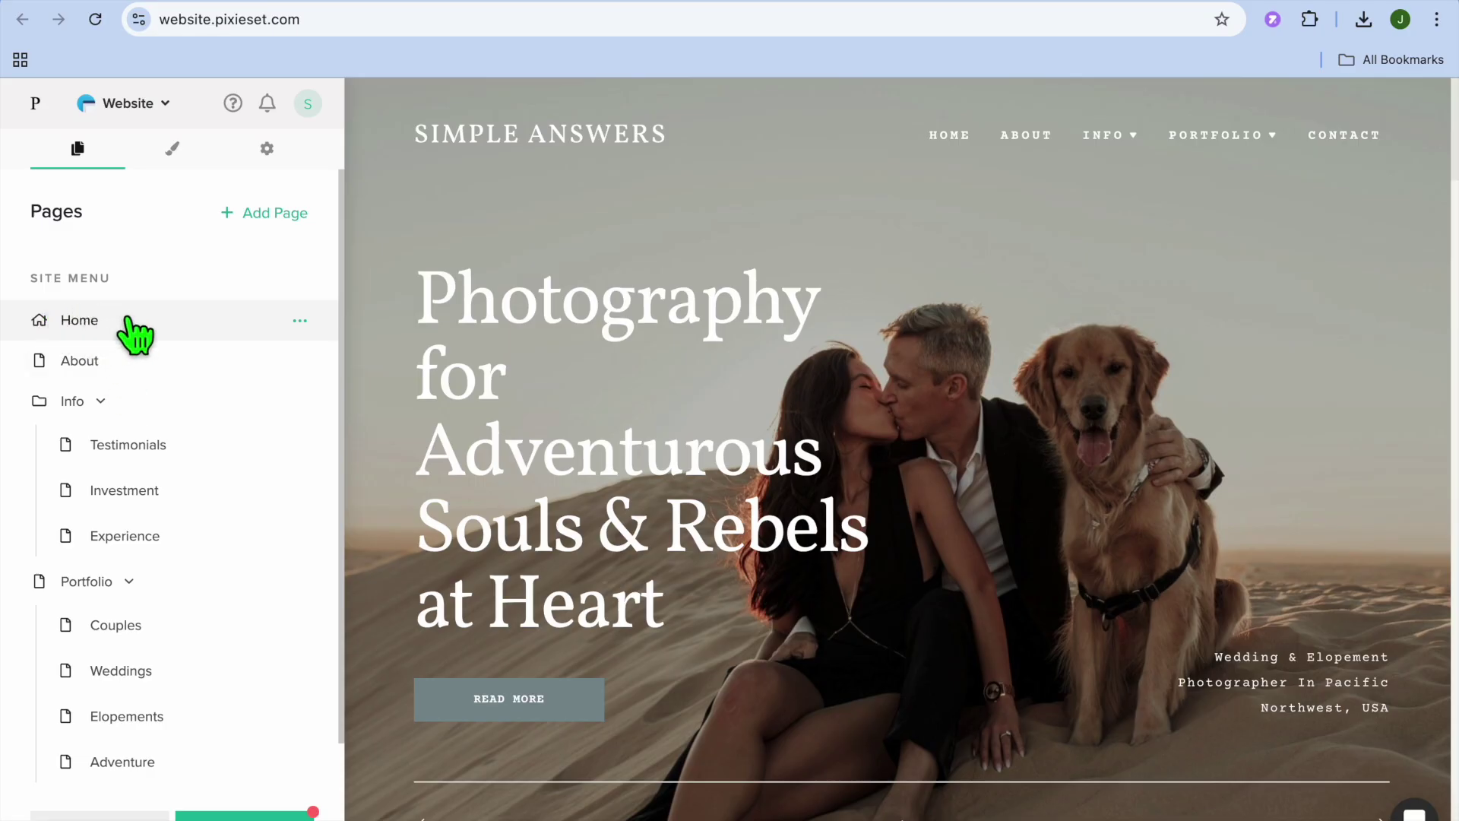
Open the hero banner's Header Slider settings and select the first of its two slides.
left_click(527, 372)
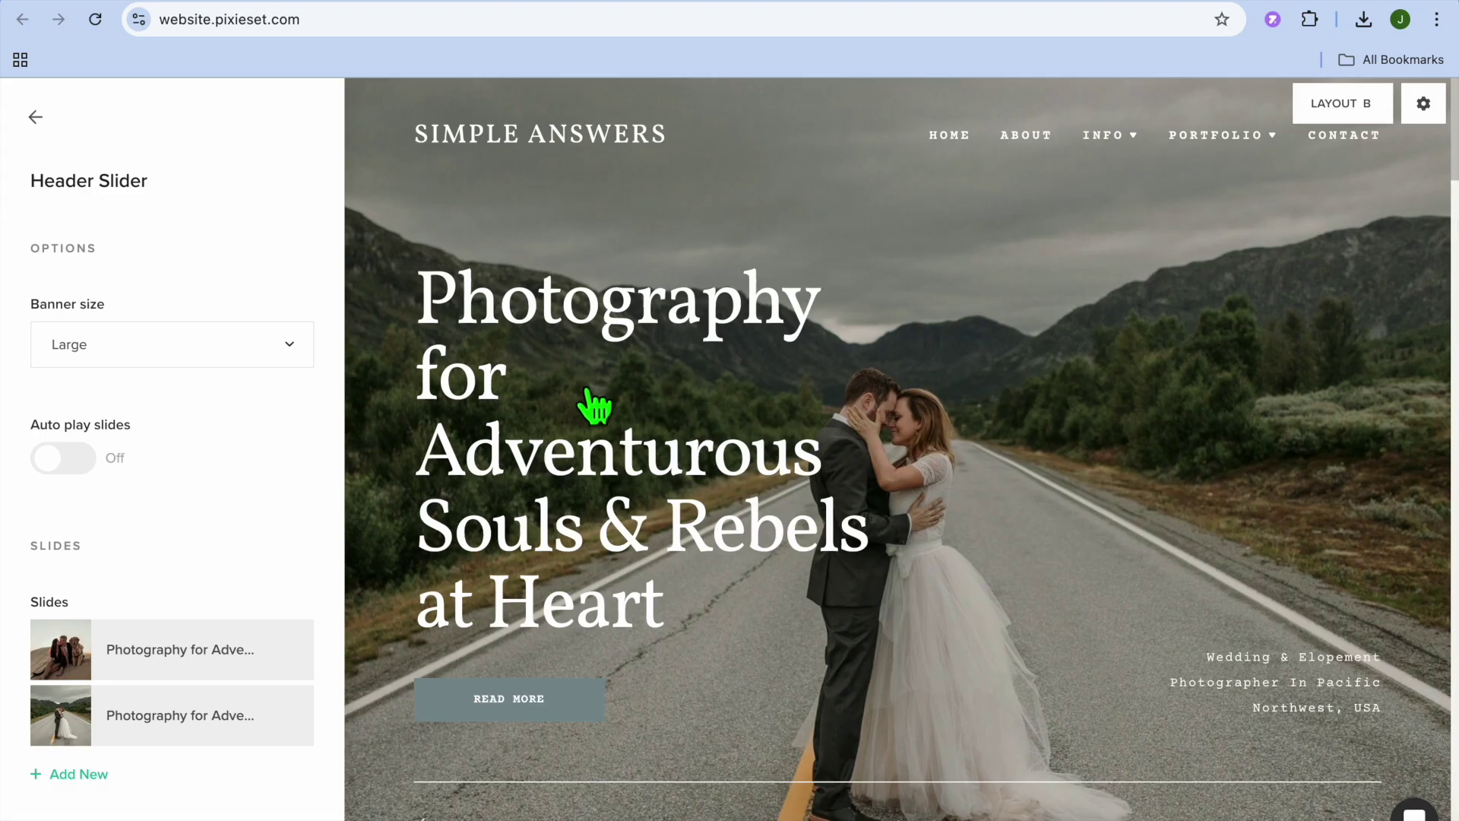
mouse_move(166, 673)
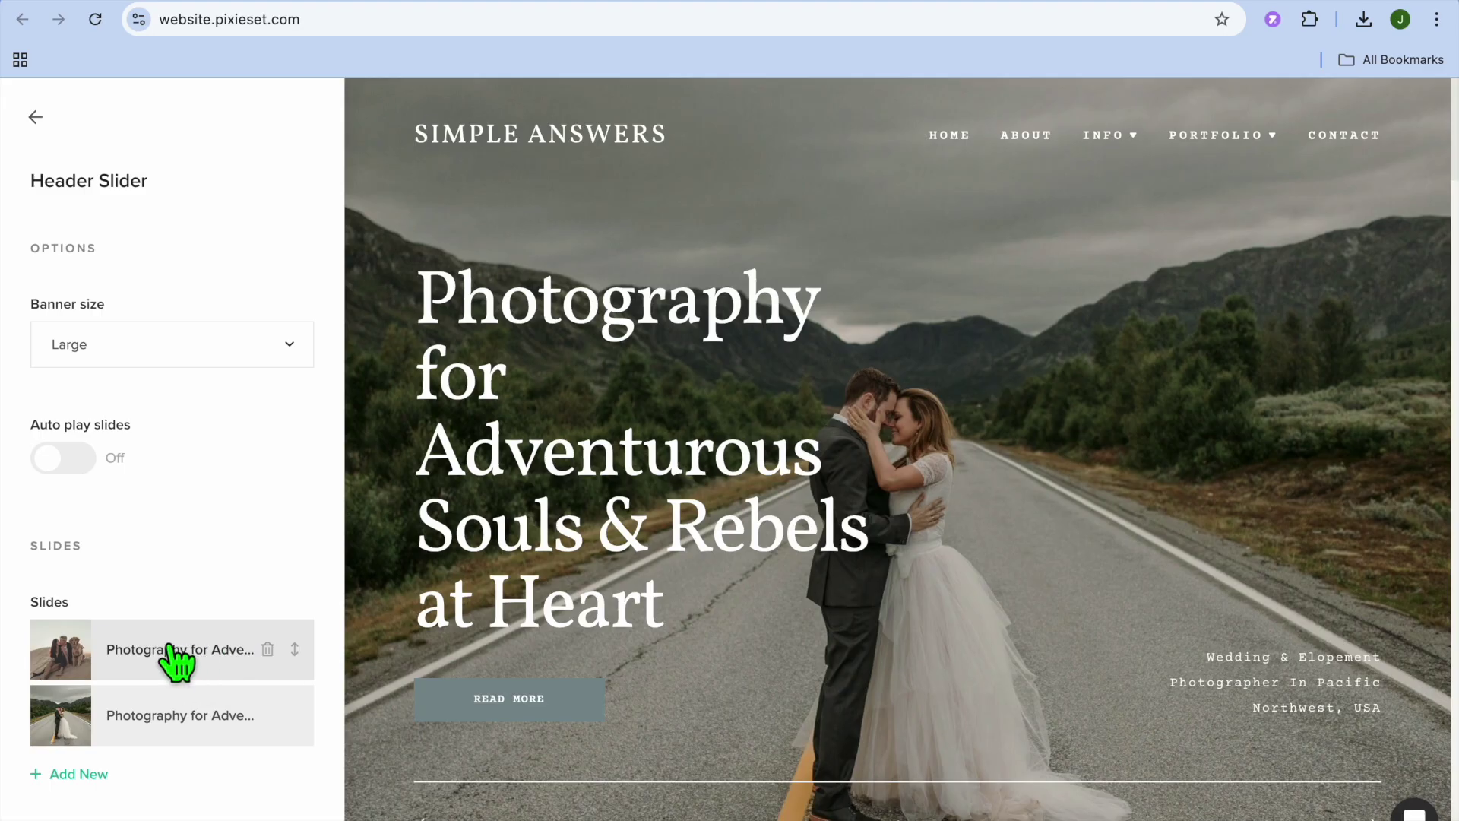
left_click(172, 652)
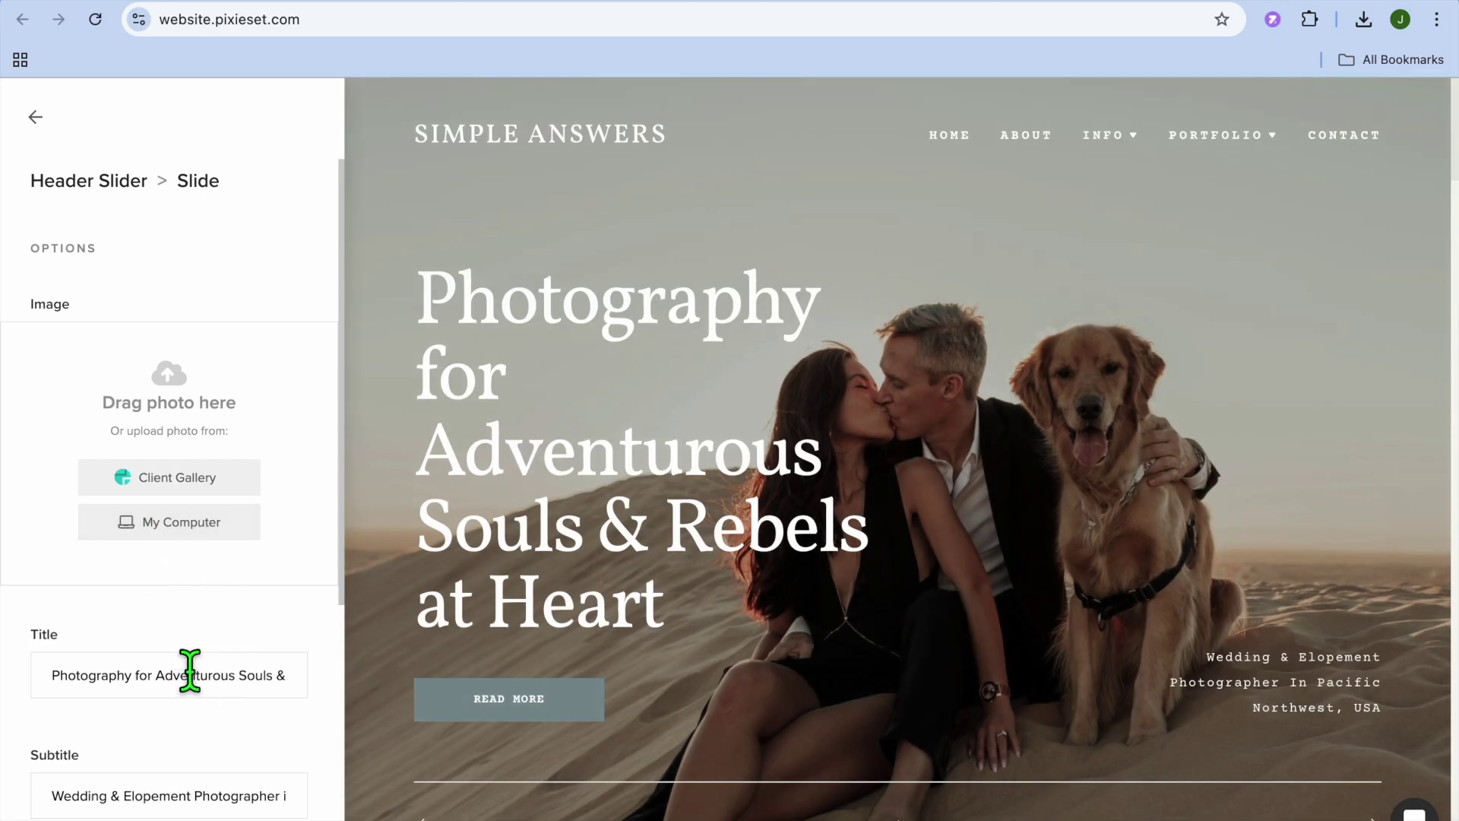
Review the first slide's Title, Subtitle, Button text and Button URL fields.
scroll(195, 732, "down", 2)
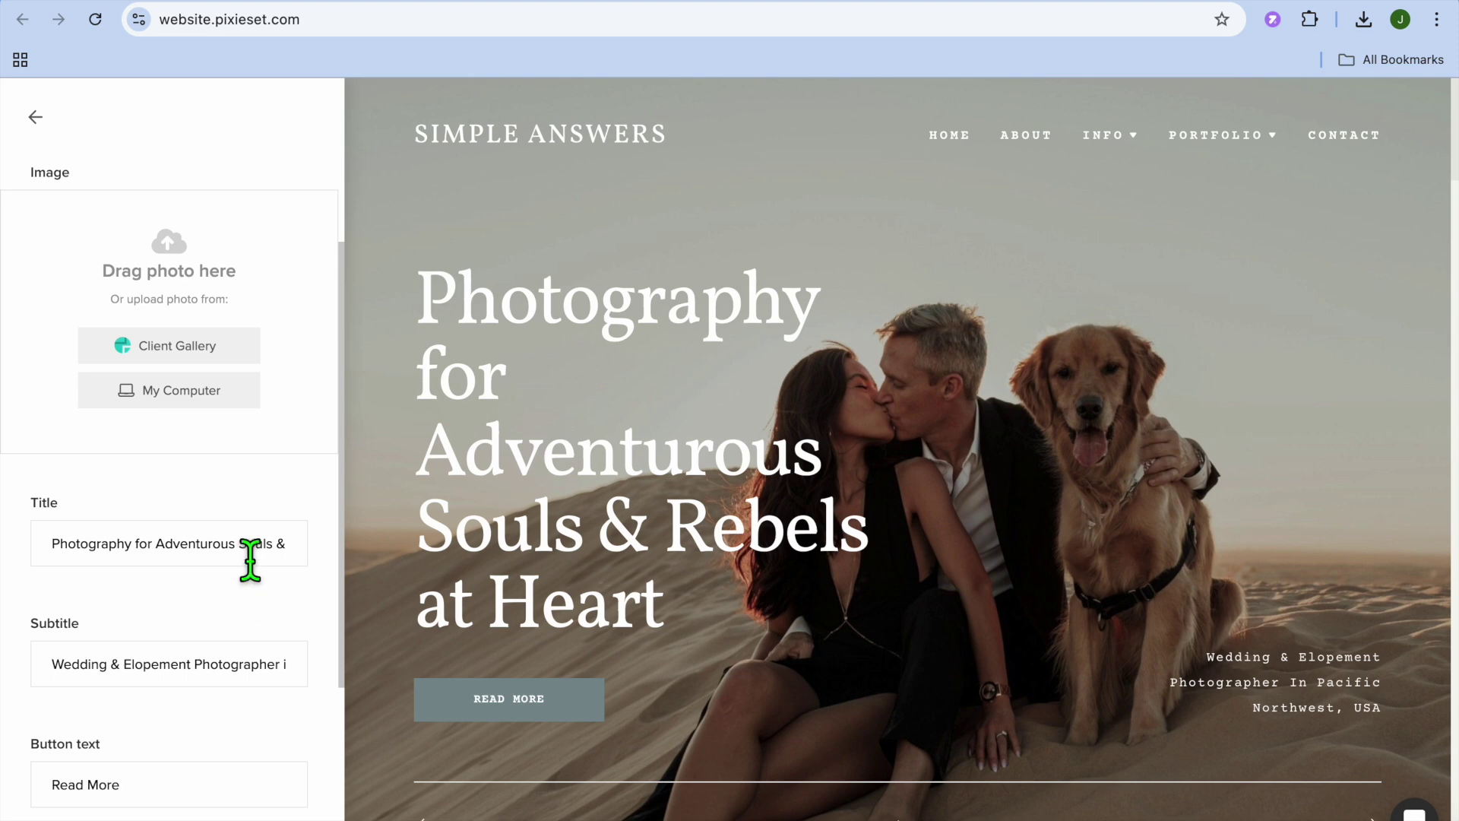
left_click(215, 560)
left_click_drag(62, 554, 297, 576)
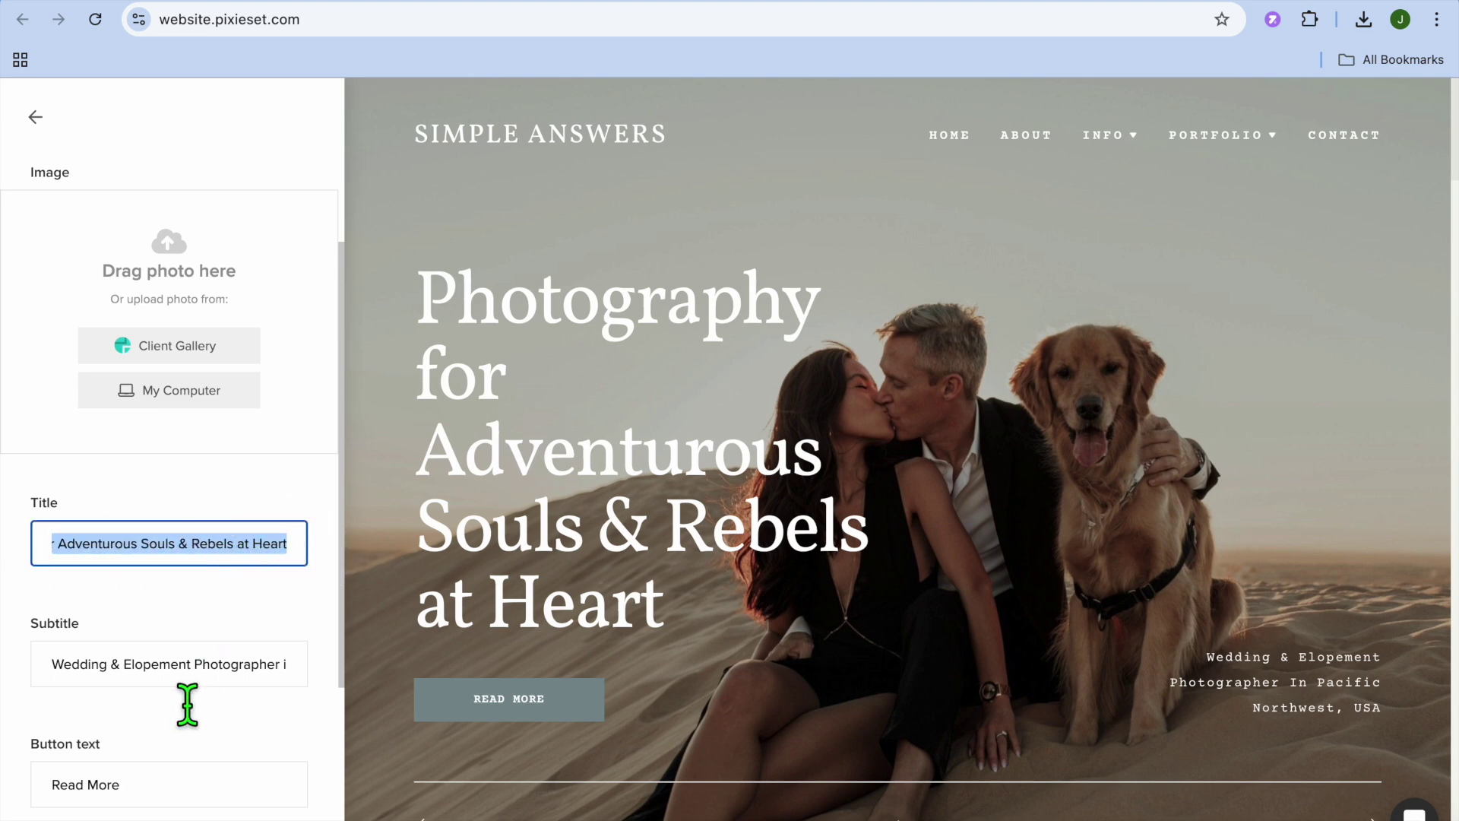
left_click(187, 703)
scroll(161, 780, "down", 1)
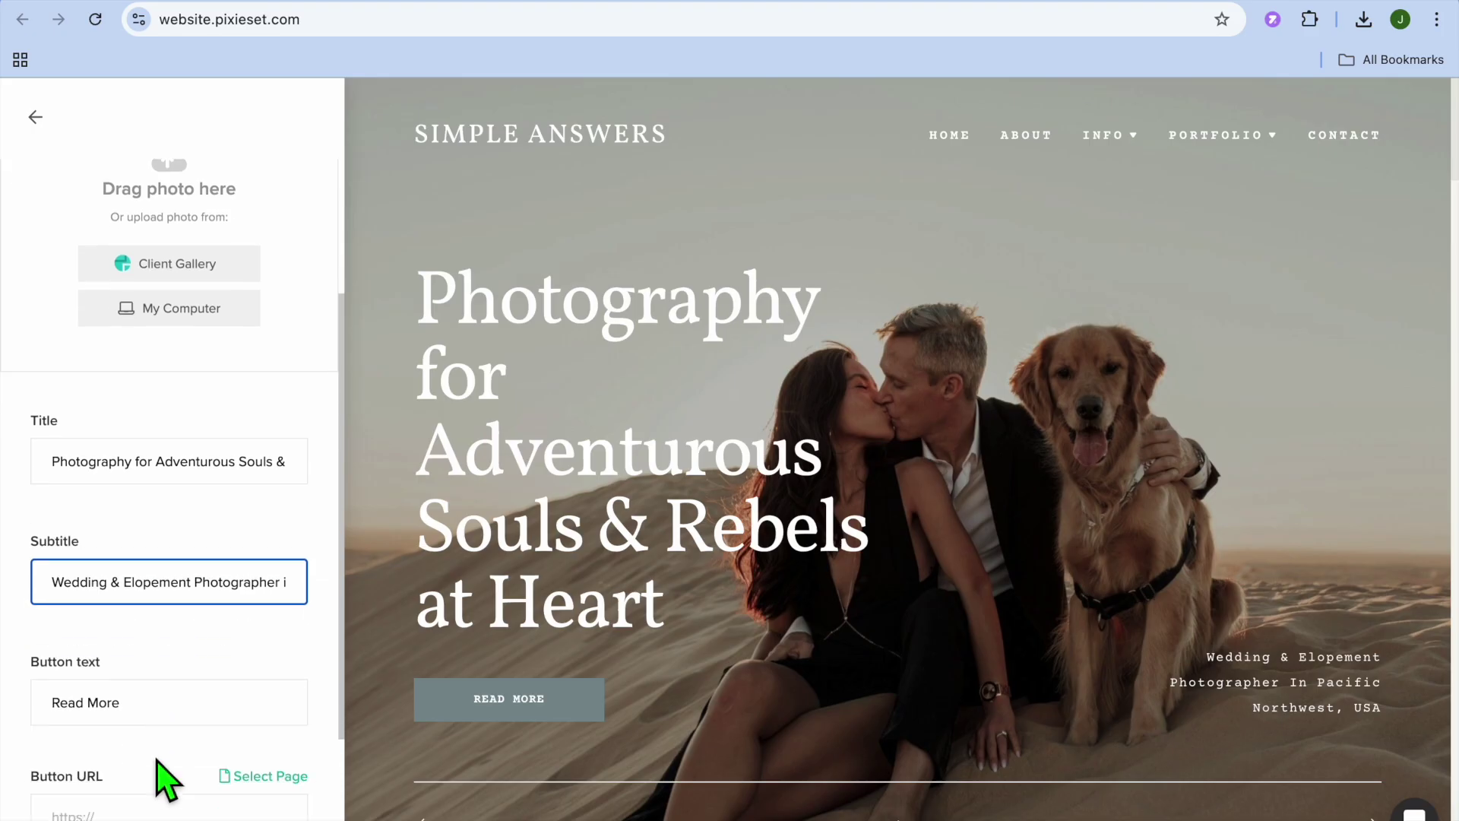
scroll(161, 781, "down", 2)
left_click(170, 538)
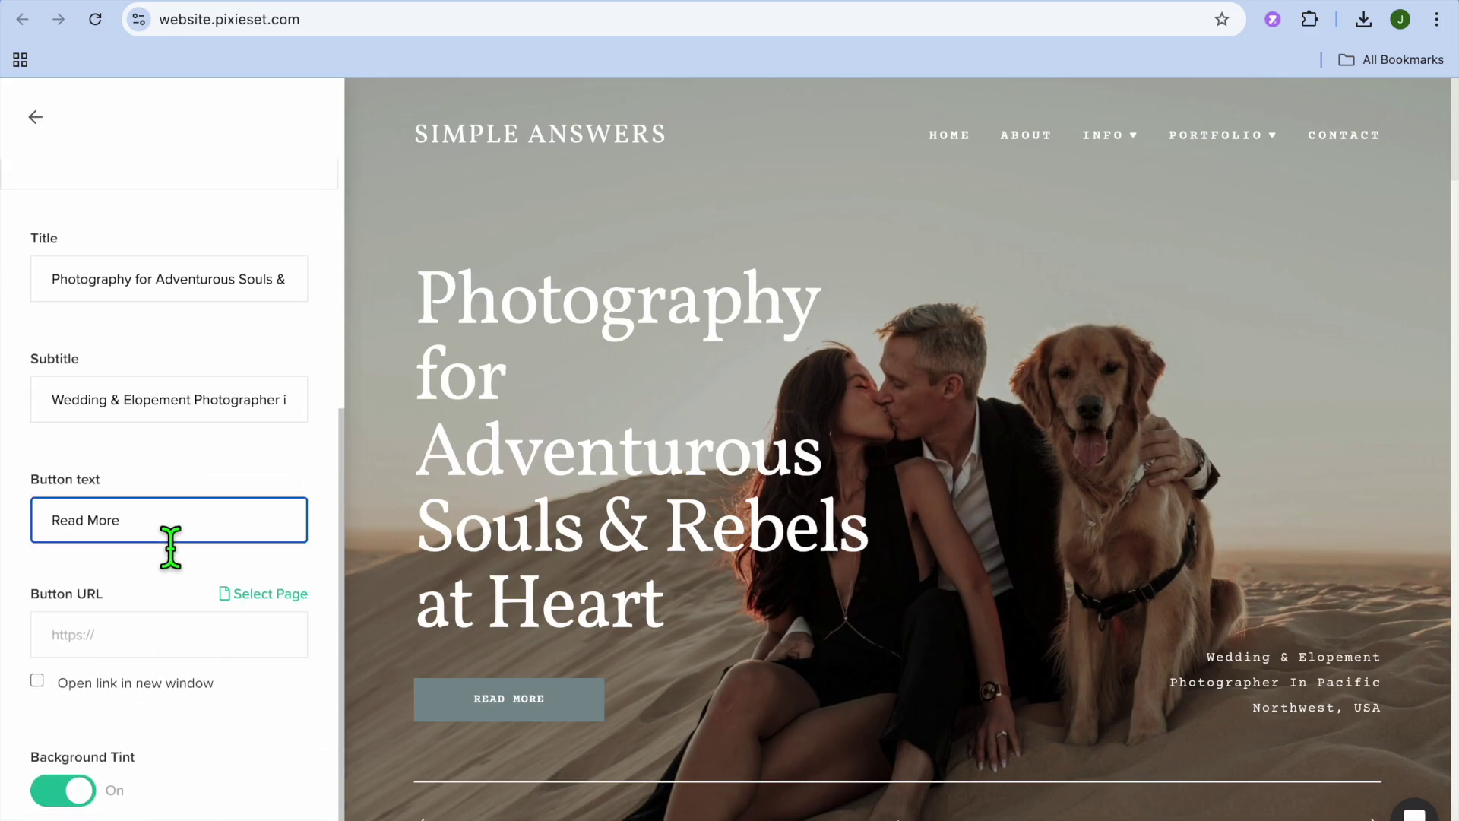
left_click(176, 651)
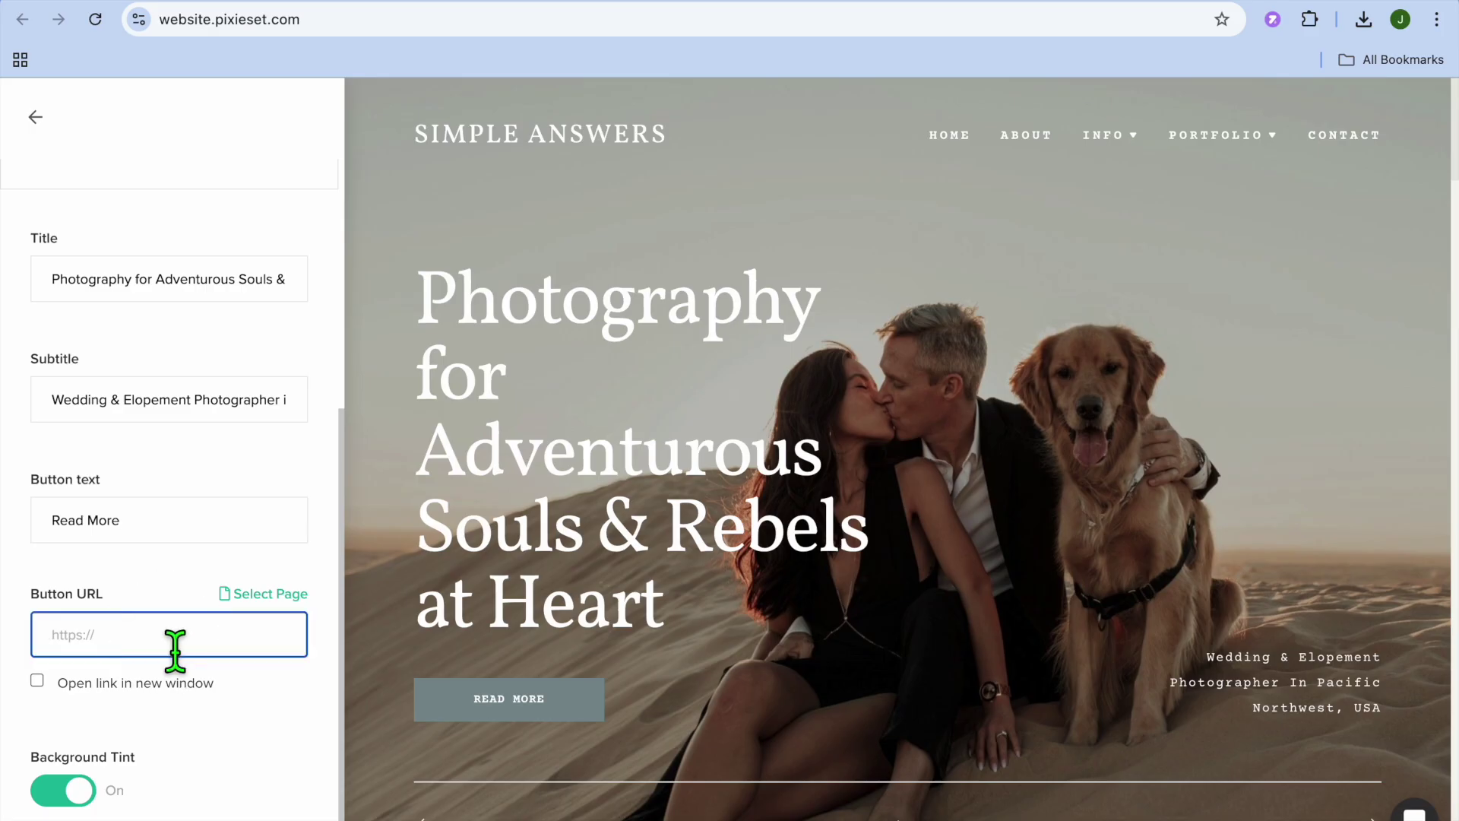
Link the slide's button to the Portfolio page (/portfolio/) and turn on slide auto play.
left_click(276, 596)
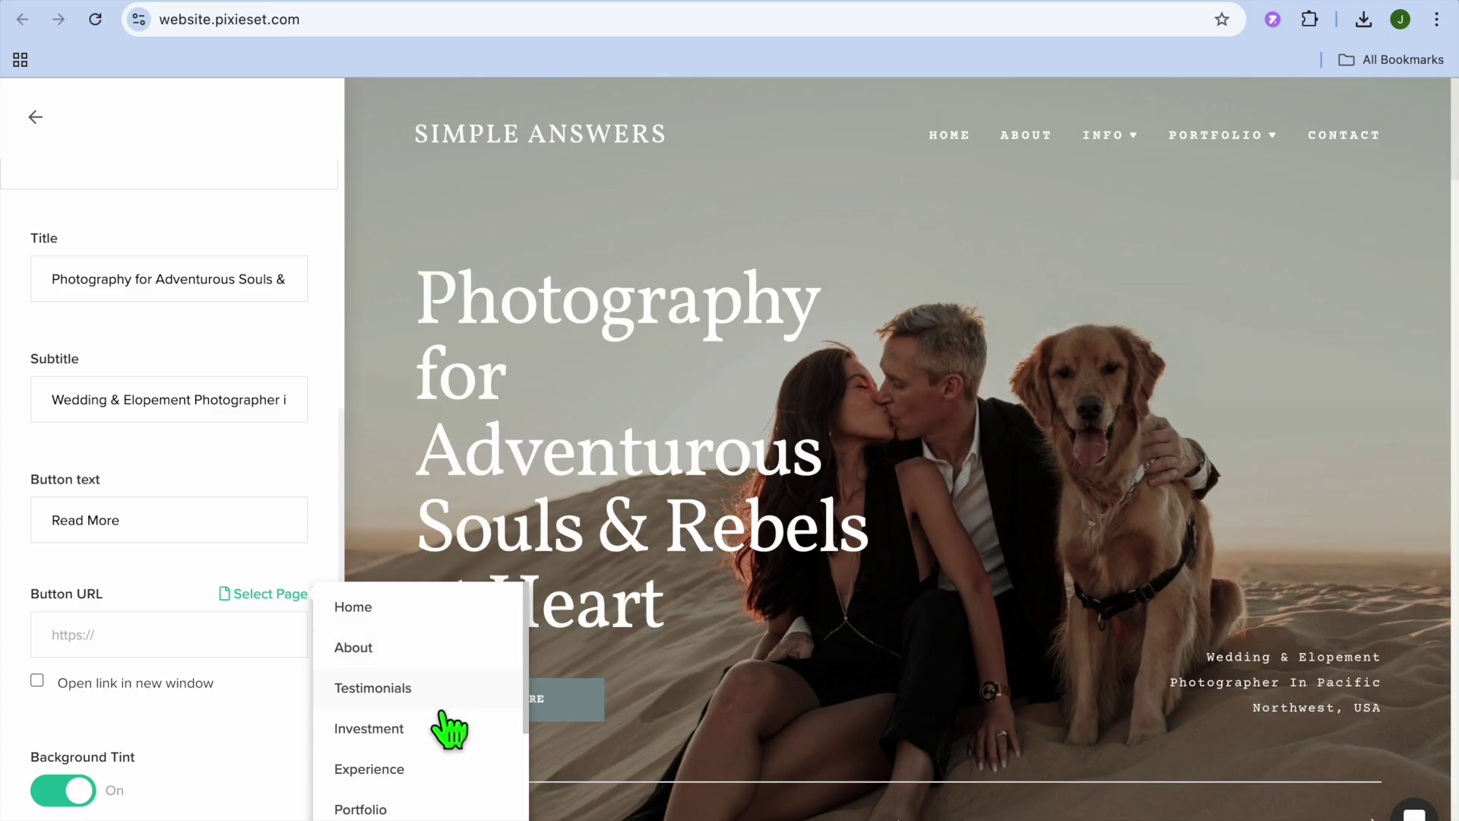
left_click(360, 809)
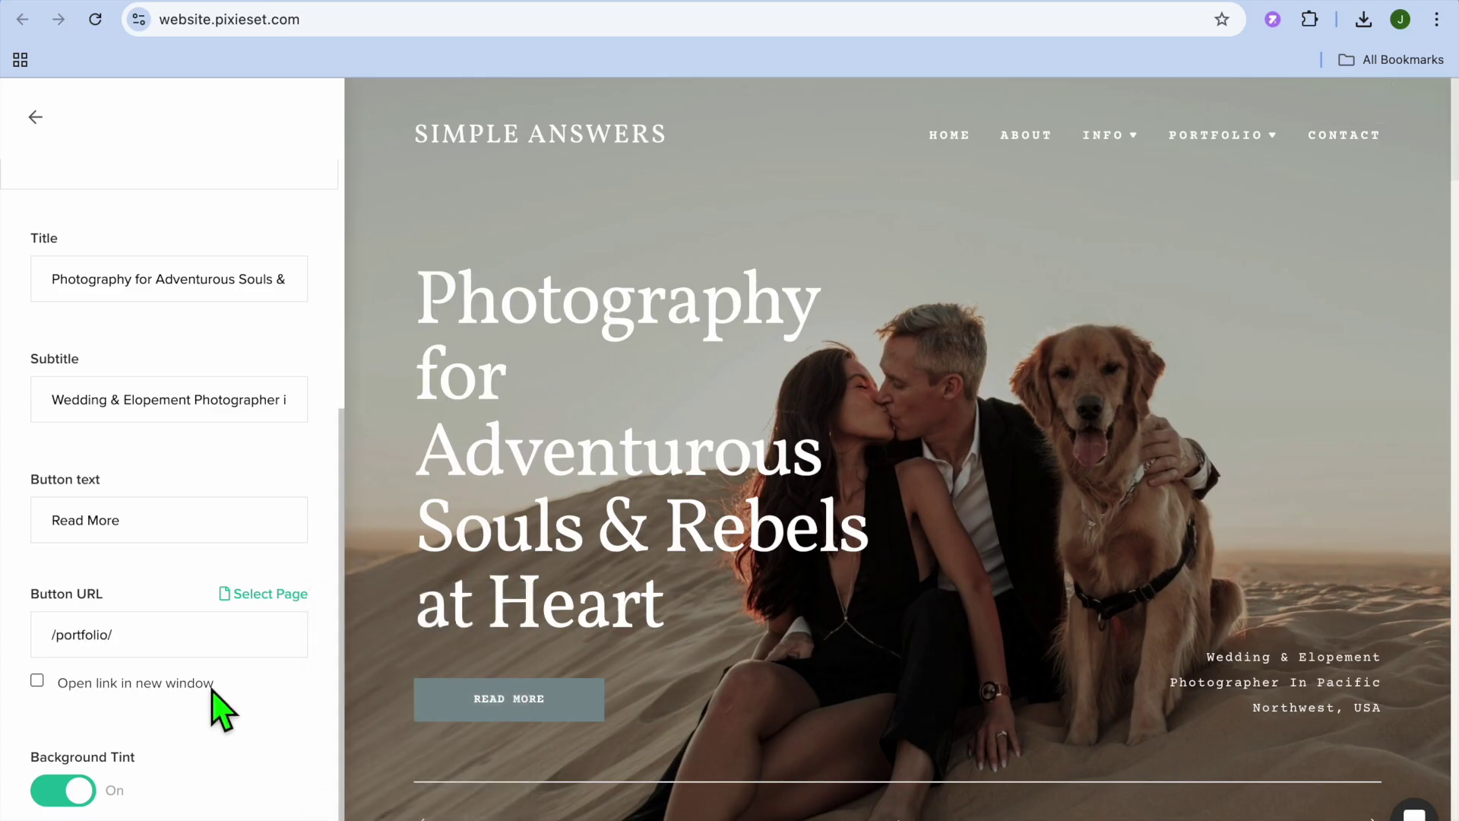
scroll(221, 710, "down", 1)
scroll(221, 710, "up", 5)
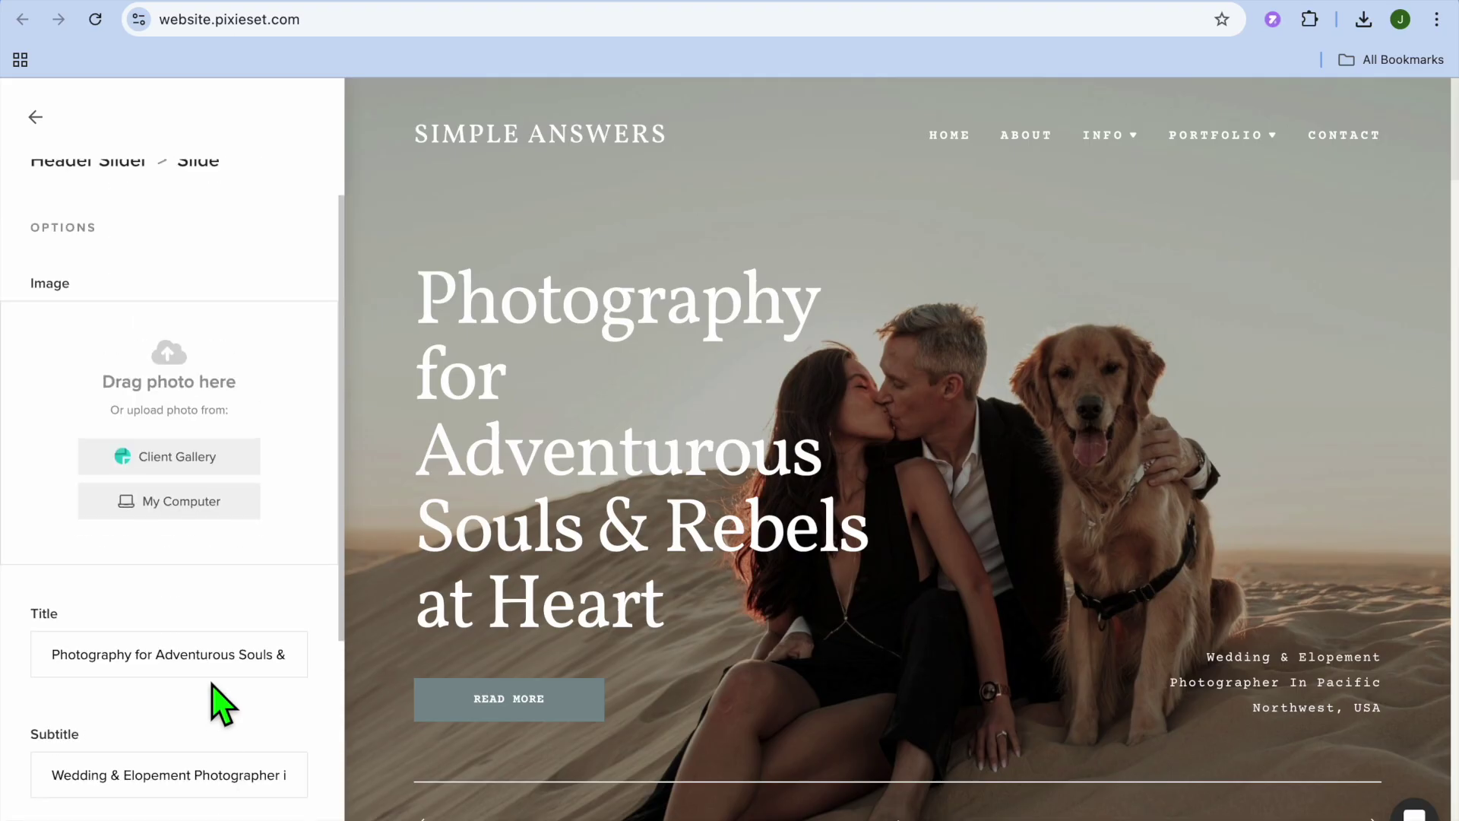
left_click(36, 116)
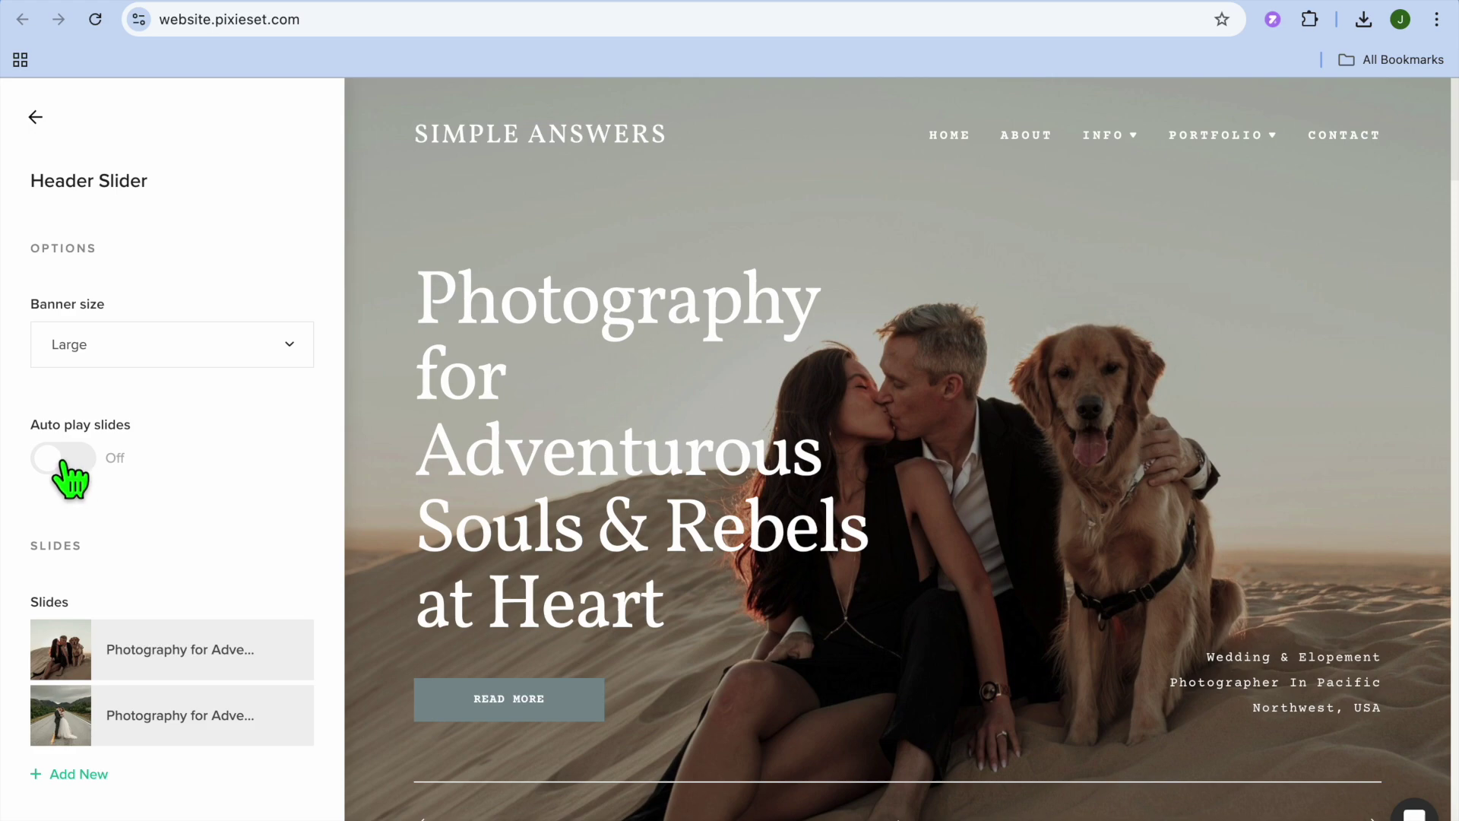
left_click(63, 464)
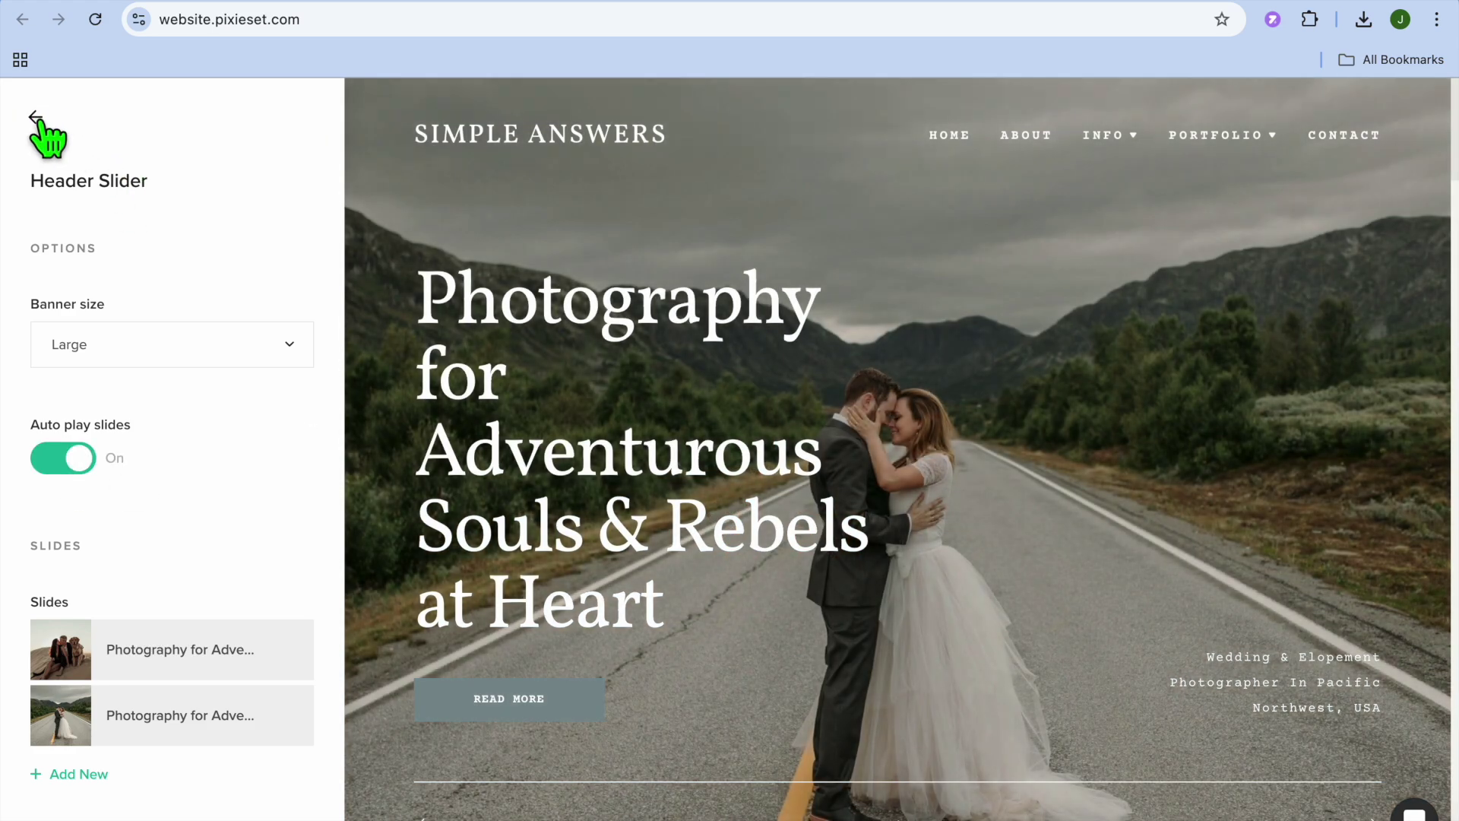
Go back to the Pages list, open the About page and select its Info block.
left_click(35, 118)
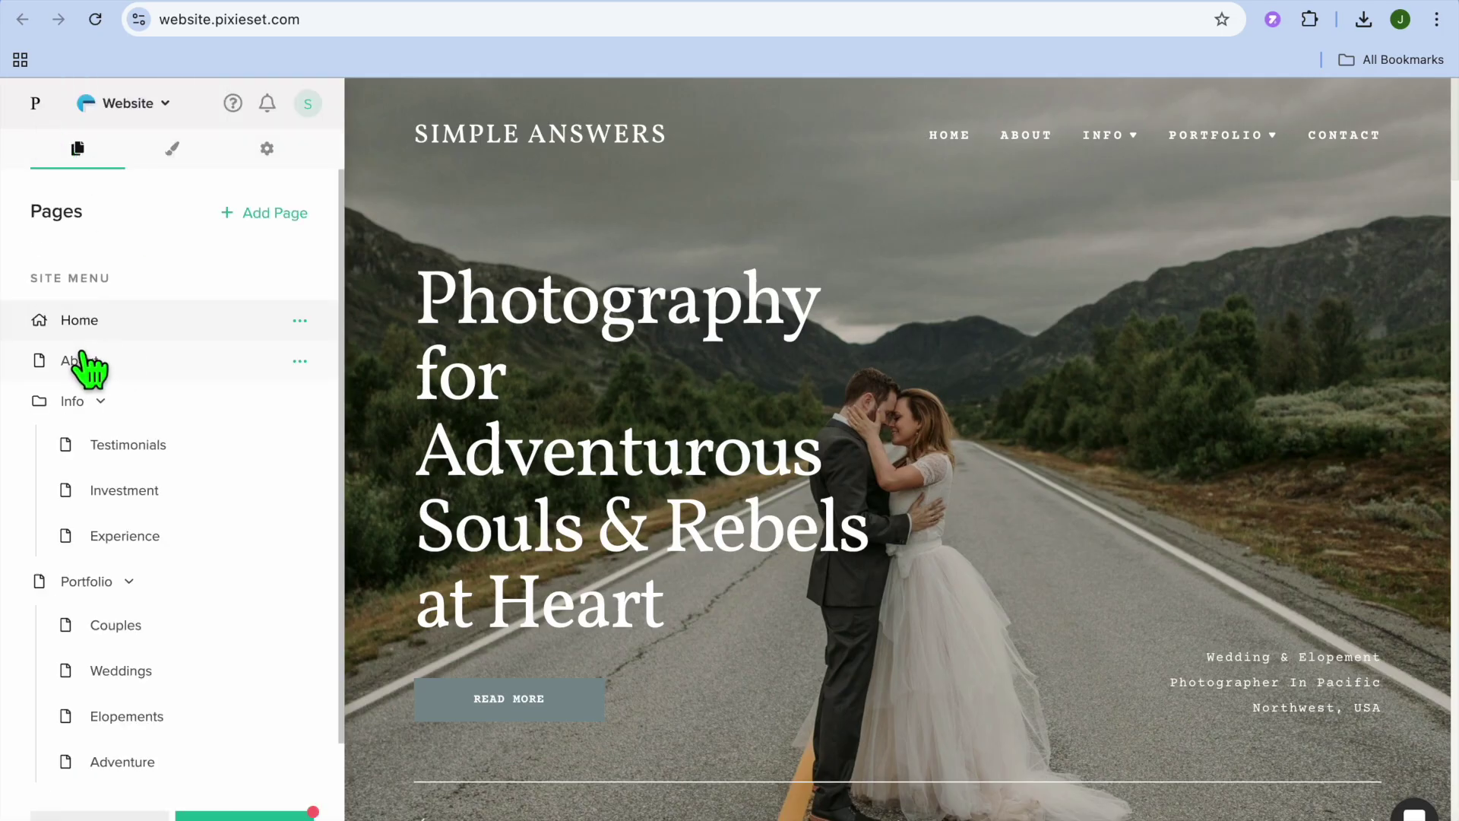
left_click(85, 371)
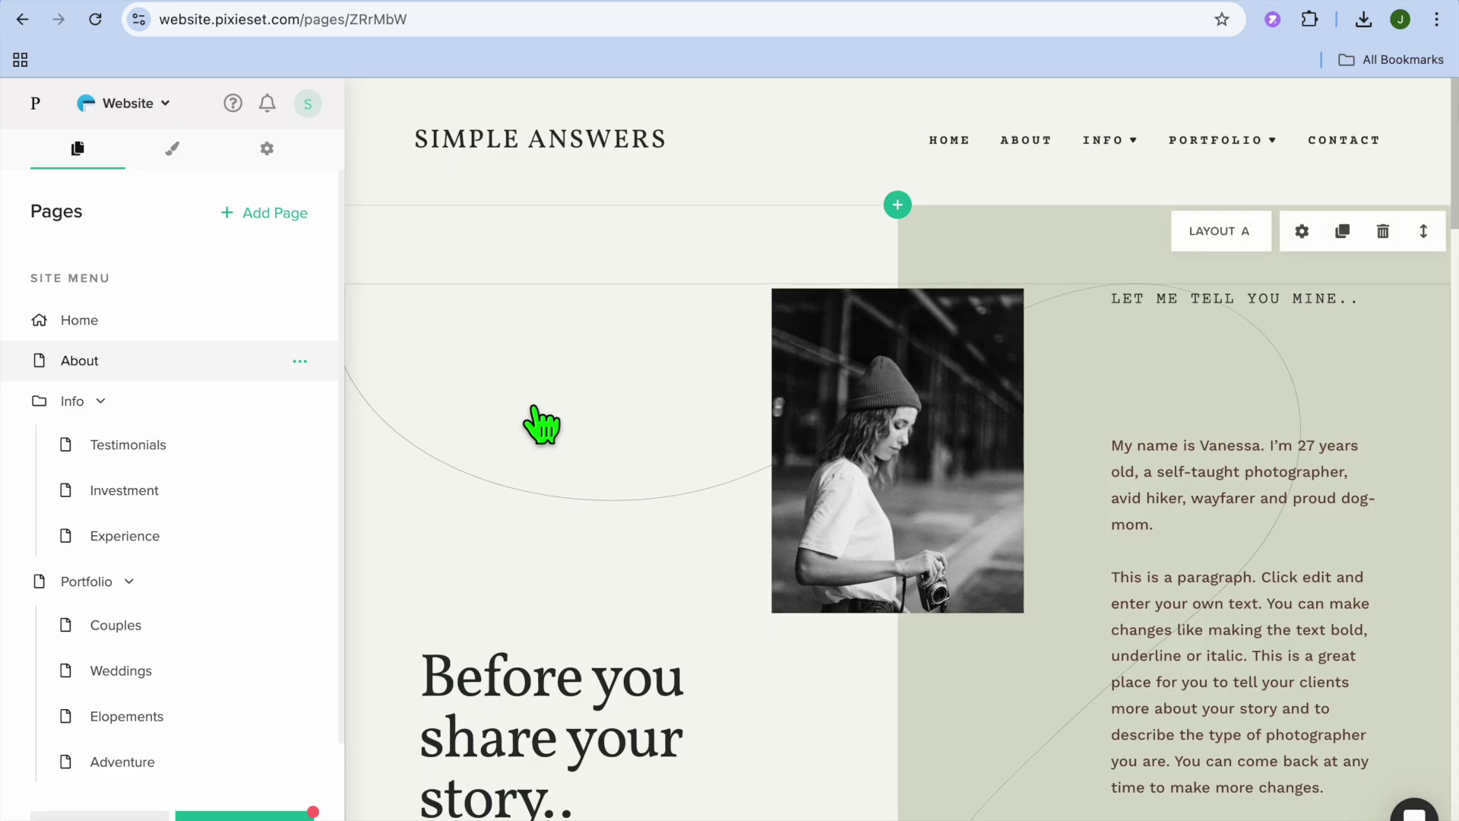
left_click(931, 477)
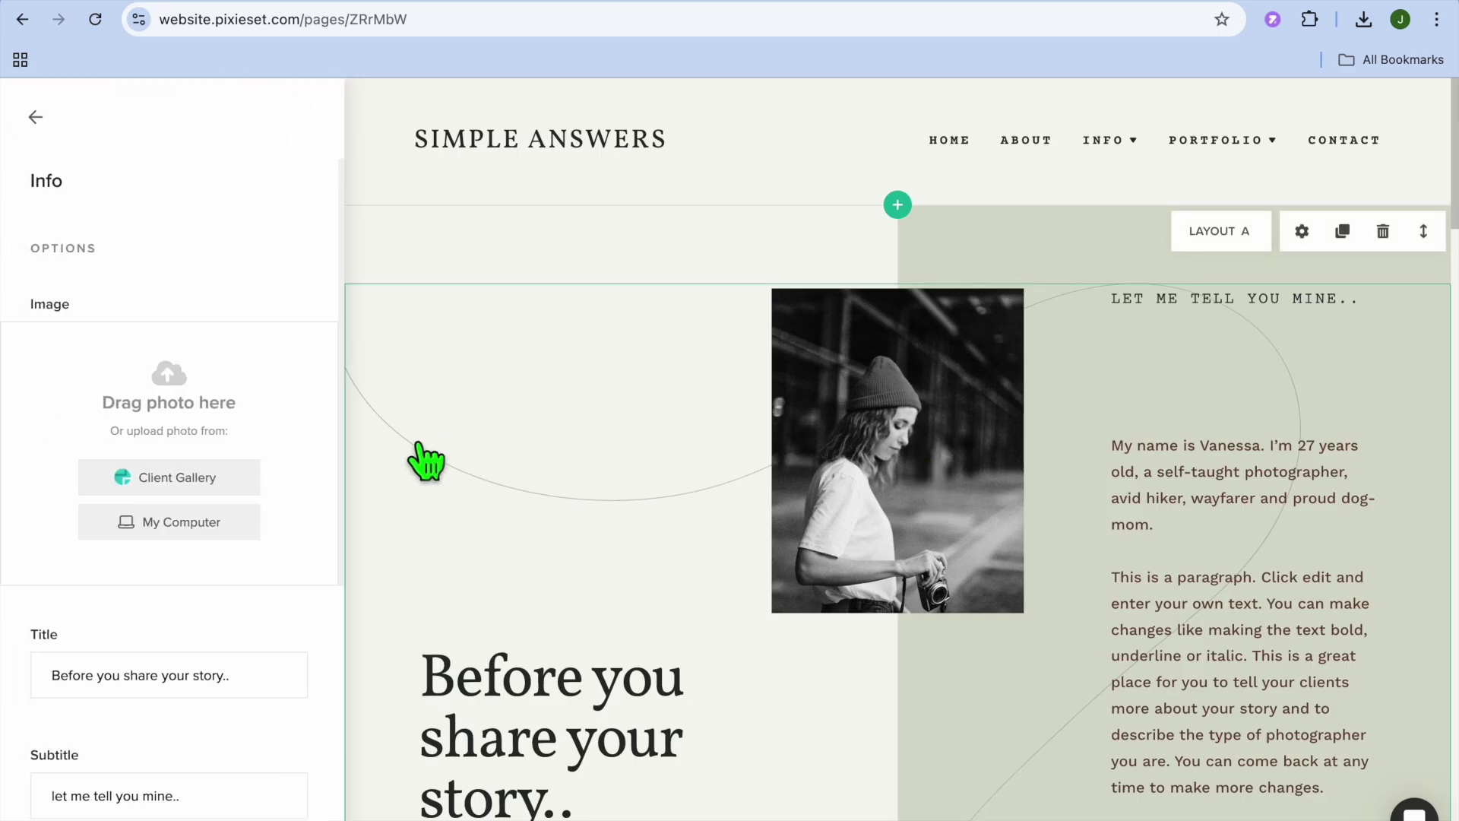
Upload the email-marketing thumbnail PNG from Downloads as the About intro image.
left_click(186, 523)
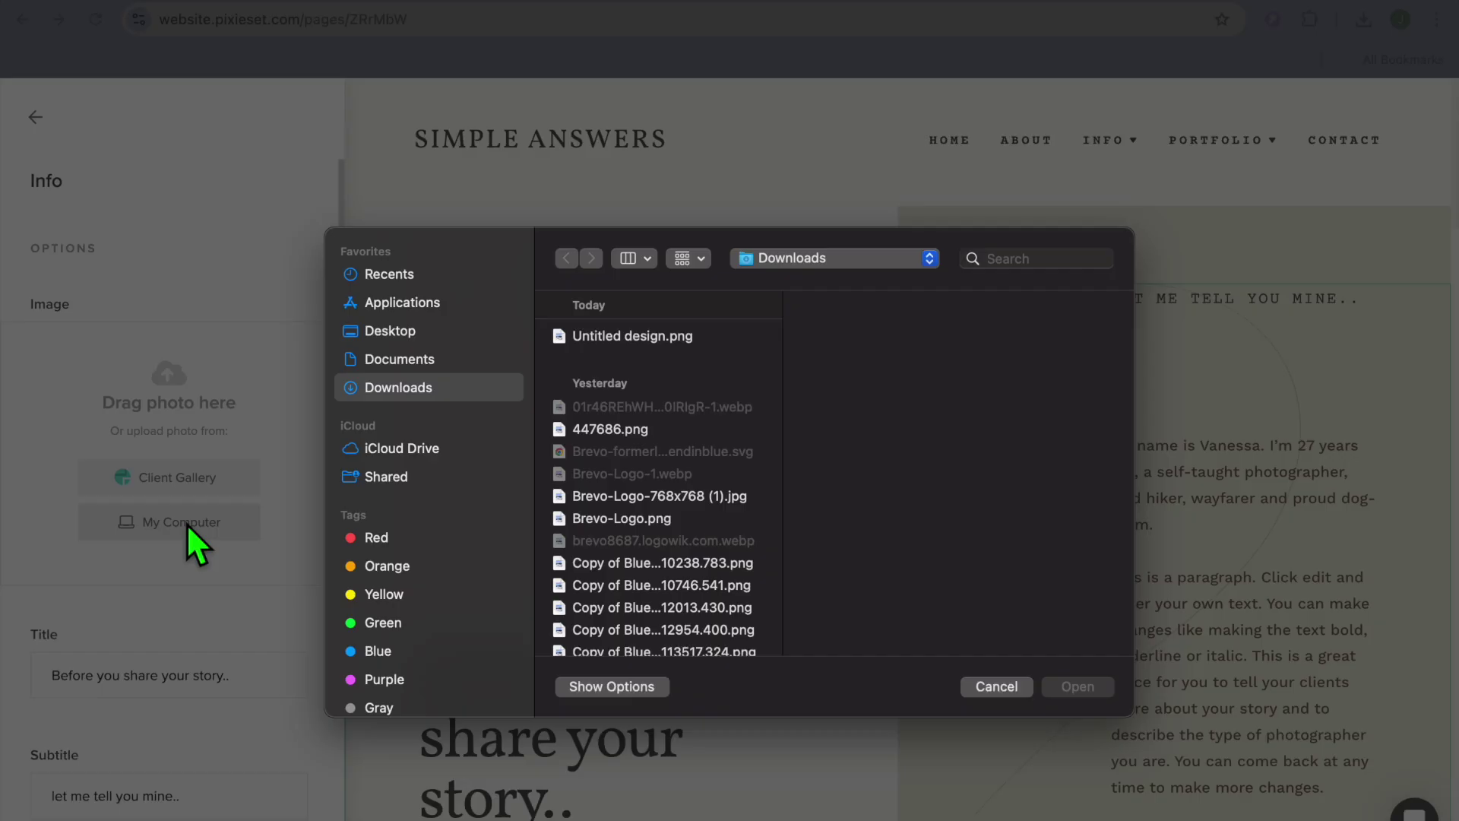
scroll(687, 498, "down", 5)
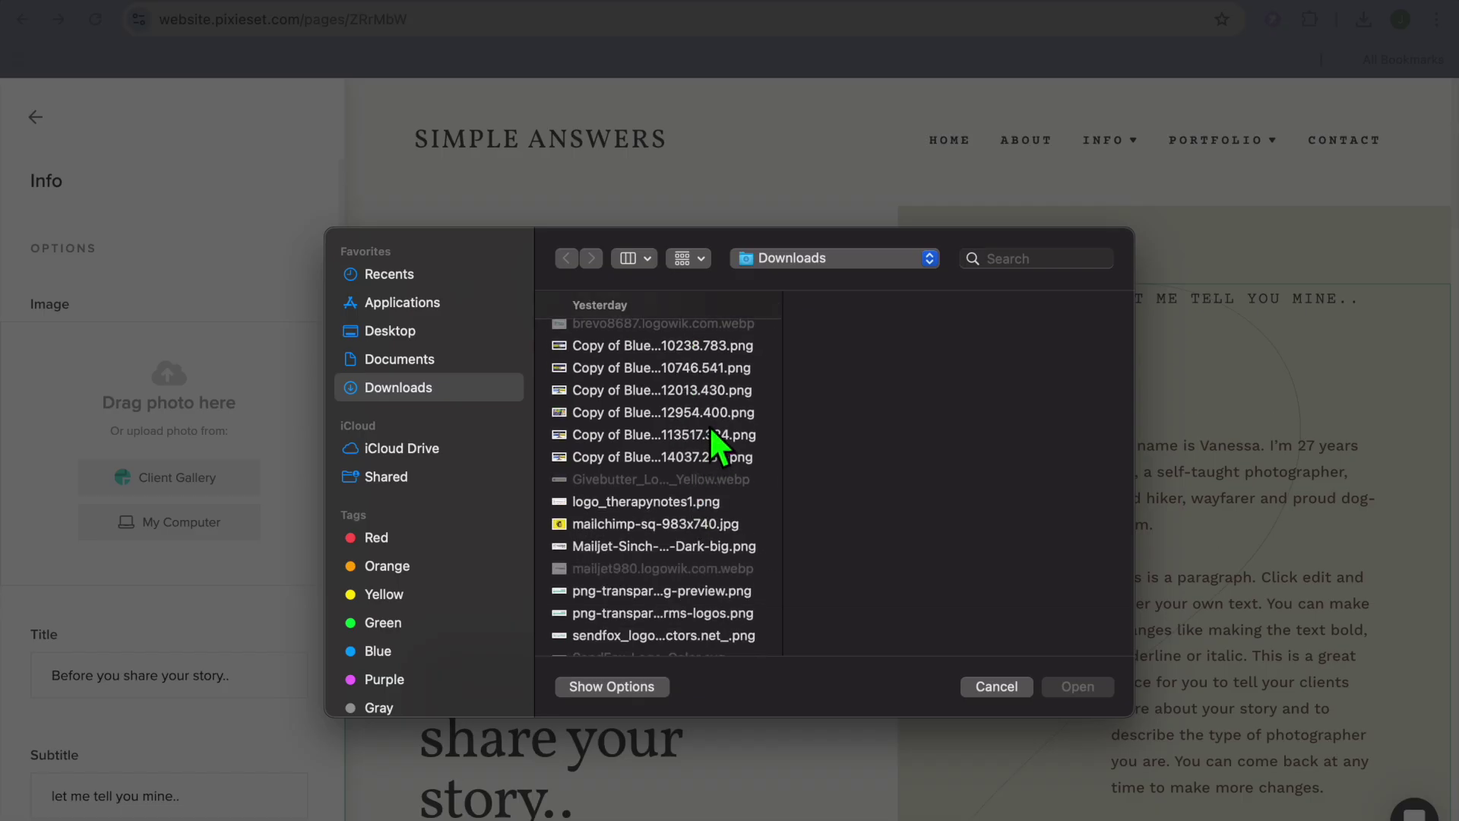
left_click(685, 417)
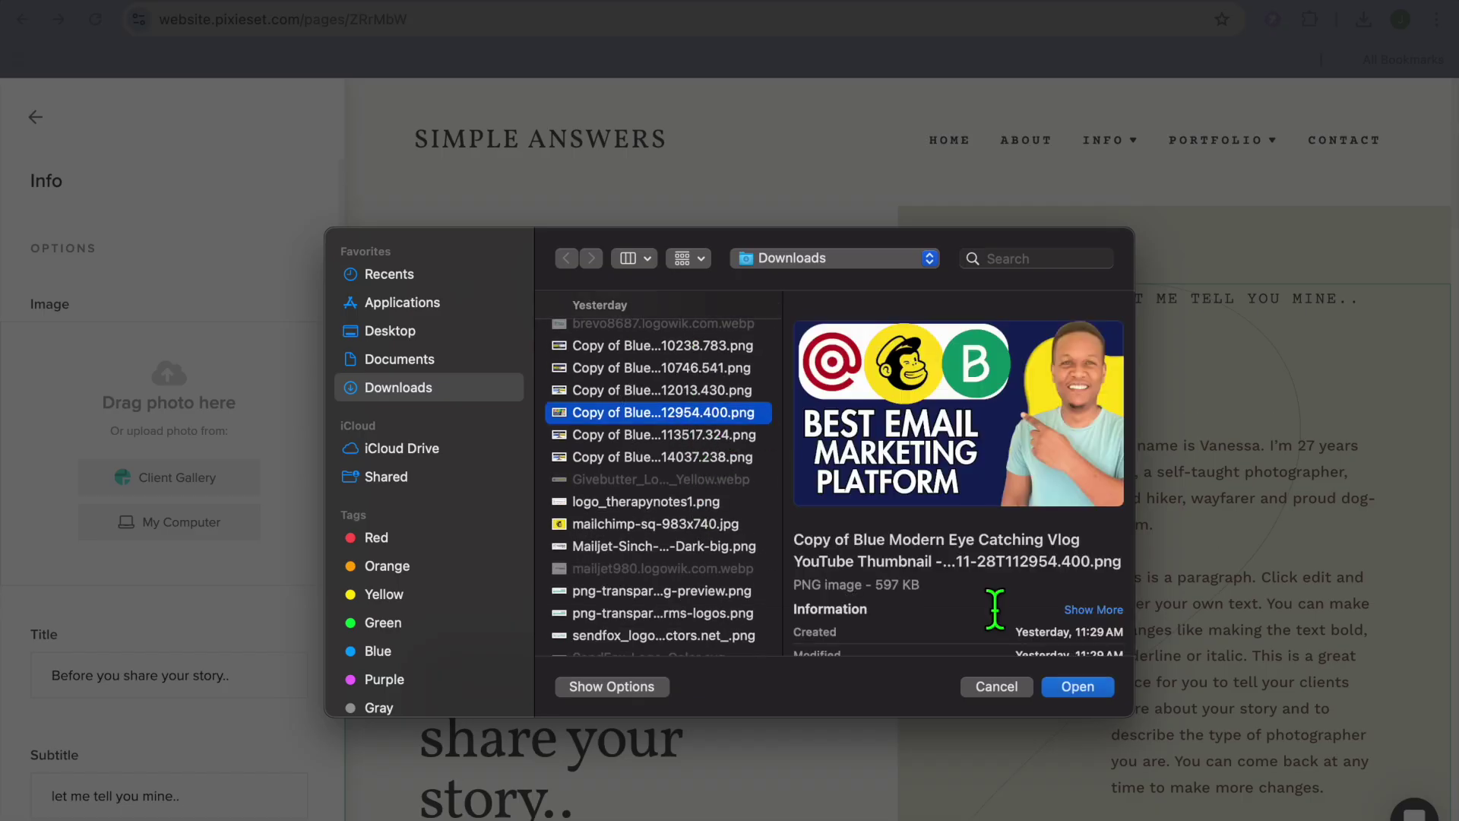
left_click(1091, 689)
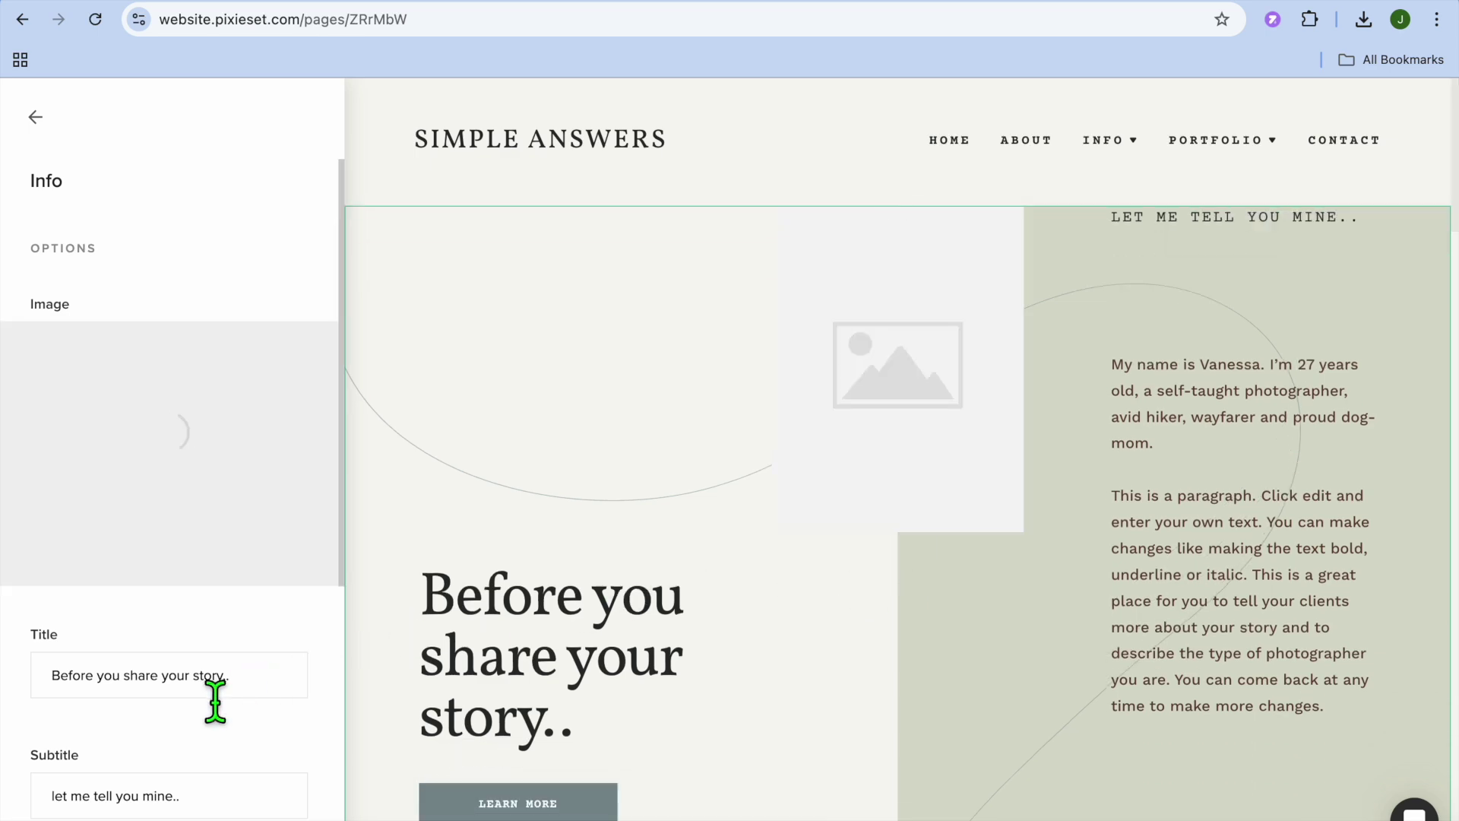
left_click(254, 695)
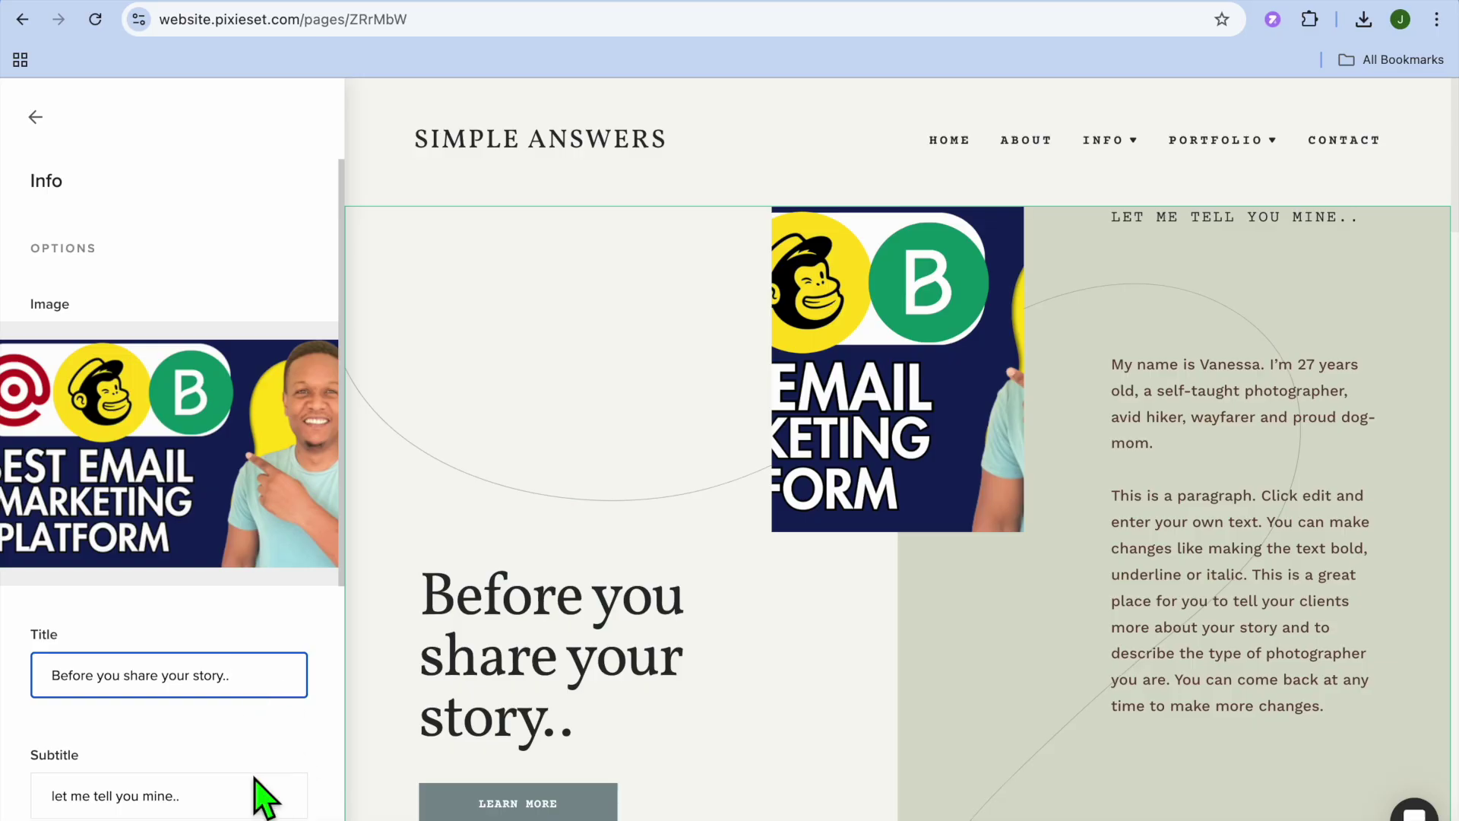
Point the About Info block's Learn More button at the Portfolio page, /portfolio/.
scroll(258, 790, "down", 2)
left_click(236, 688)
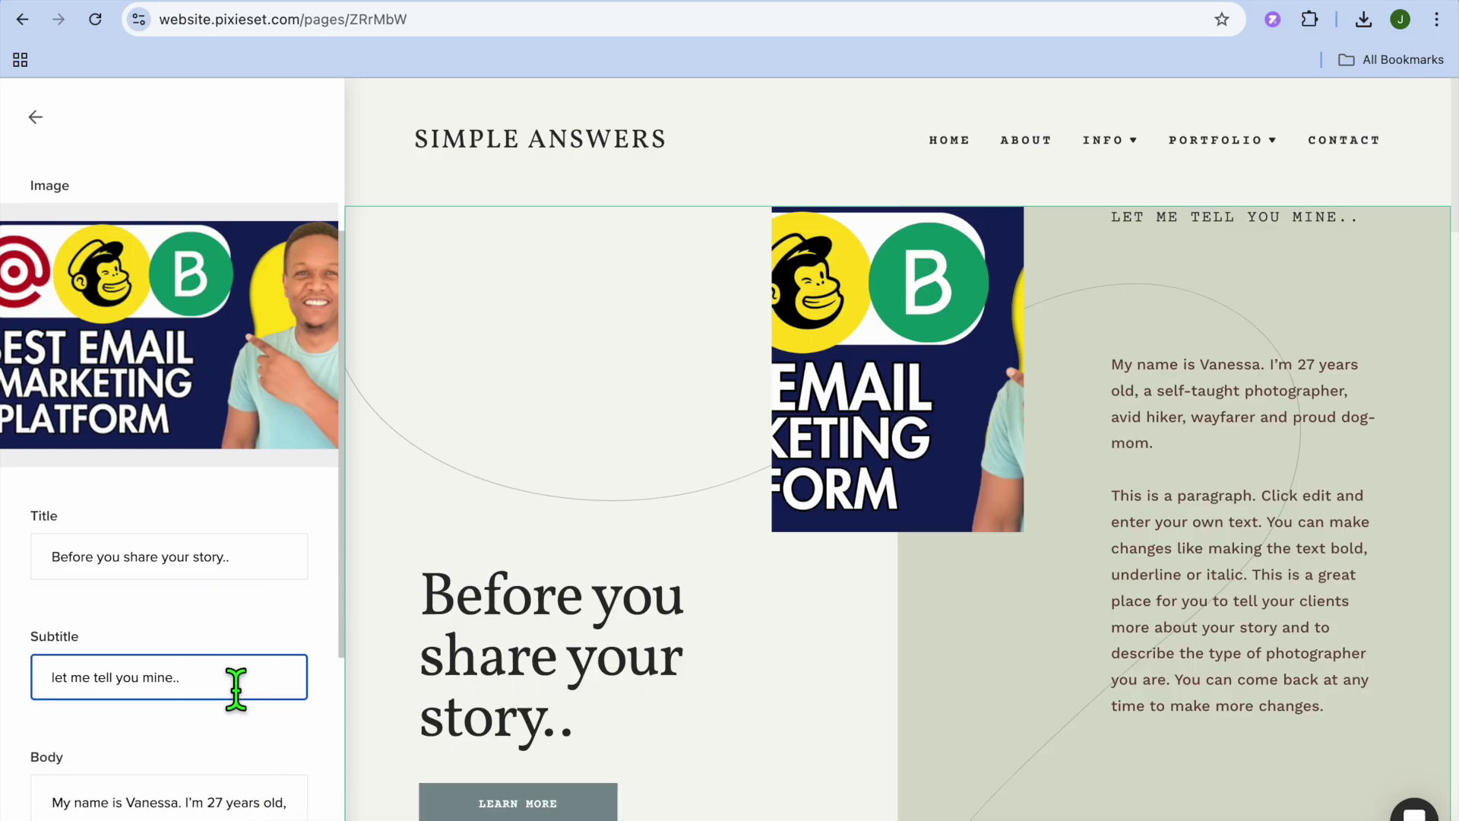
scroll(236, 689, "down", 5)
left_click_drag(70, 509, 152, 521)
scroll(152, 521, "down", 5)
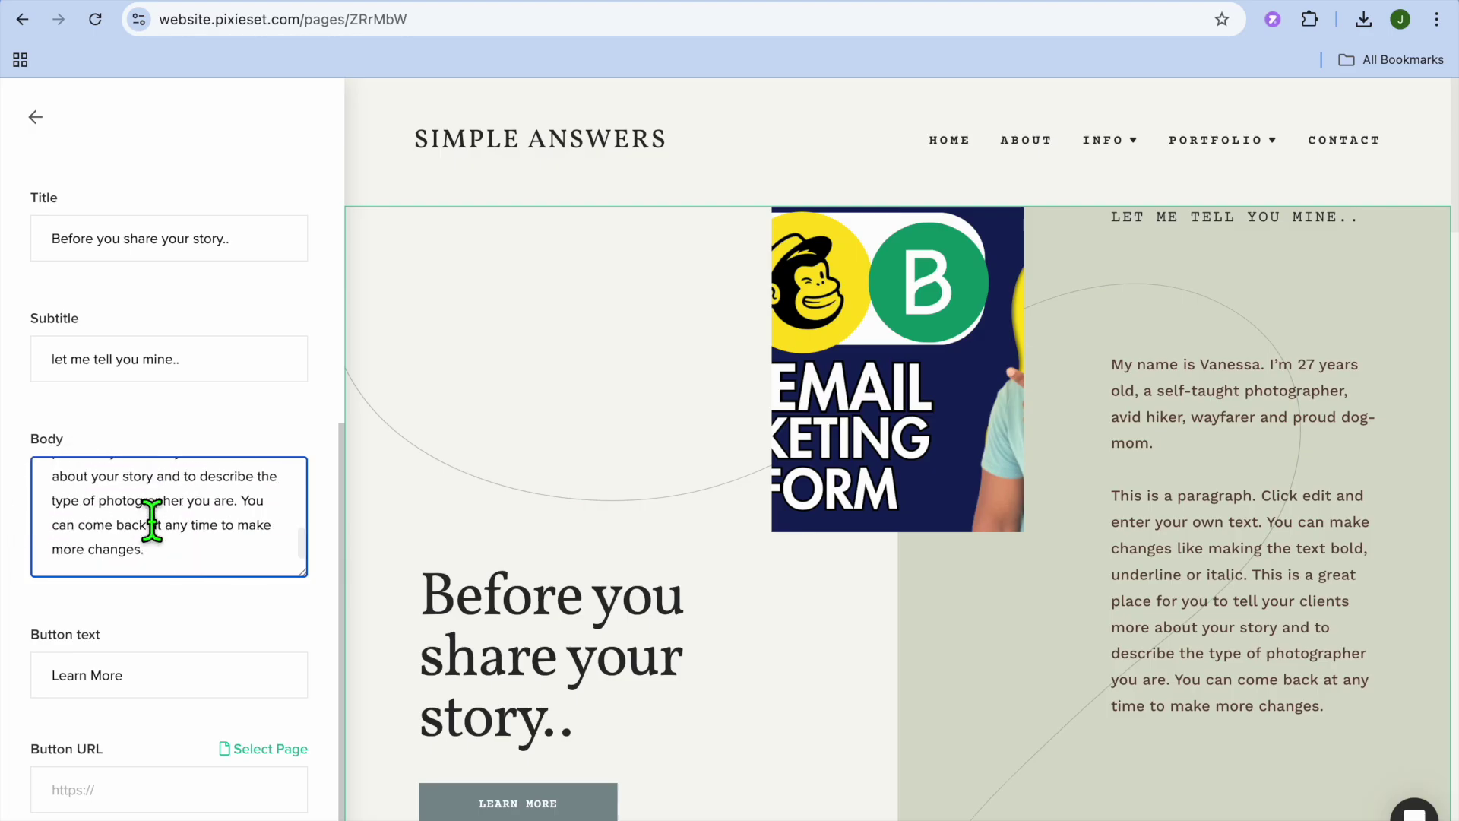
left_click(146, 791)
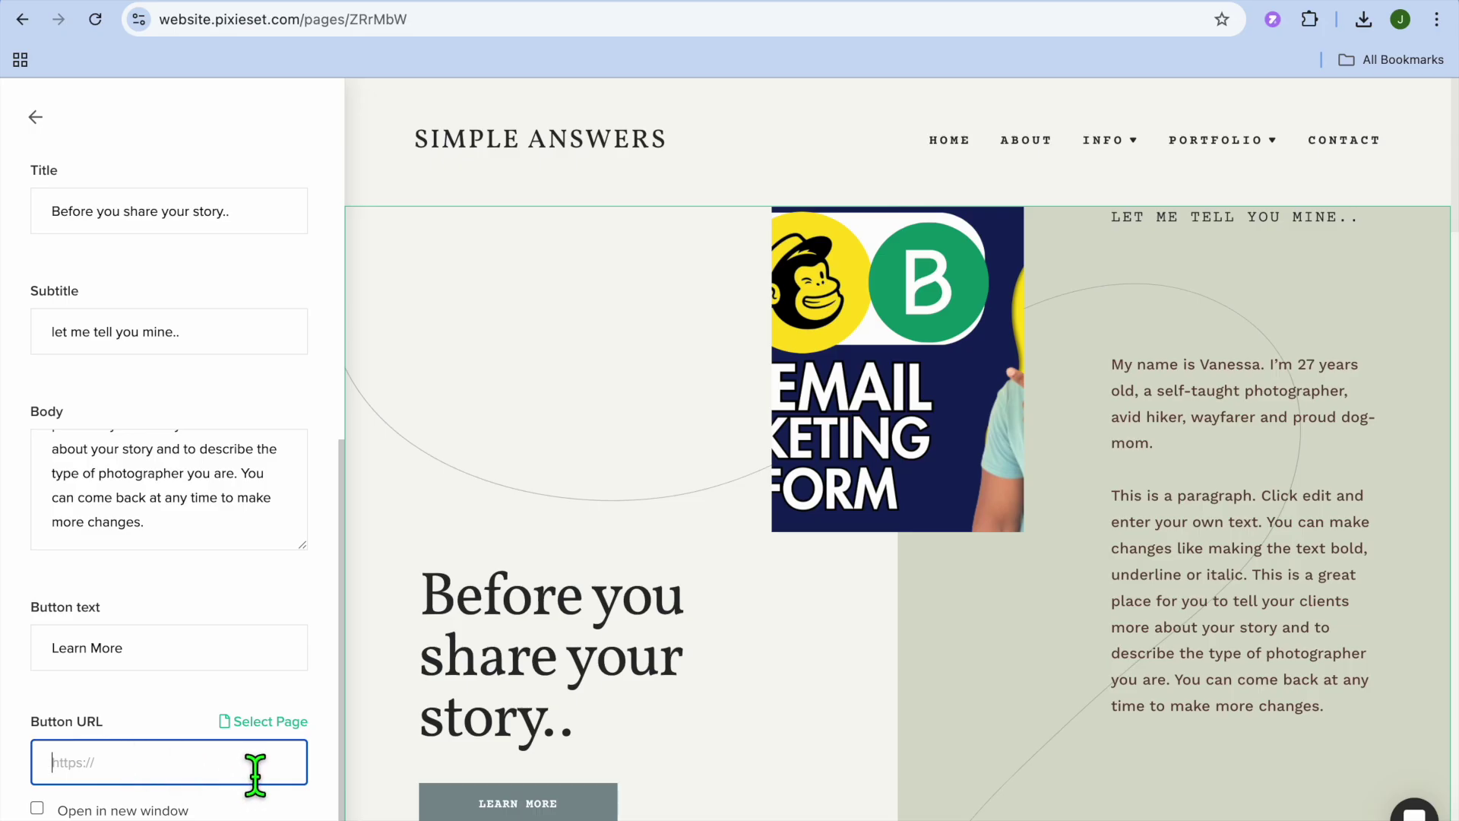
left_click(280, 726)
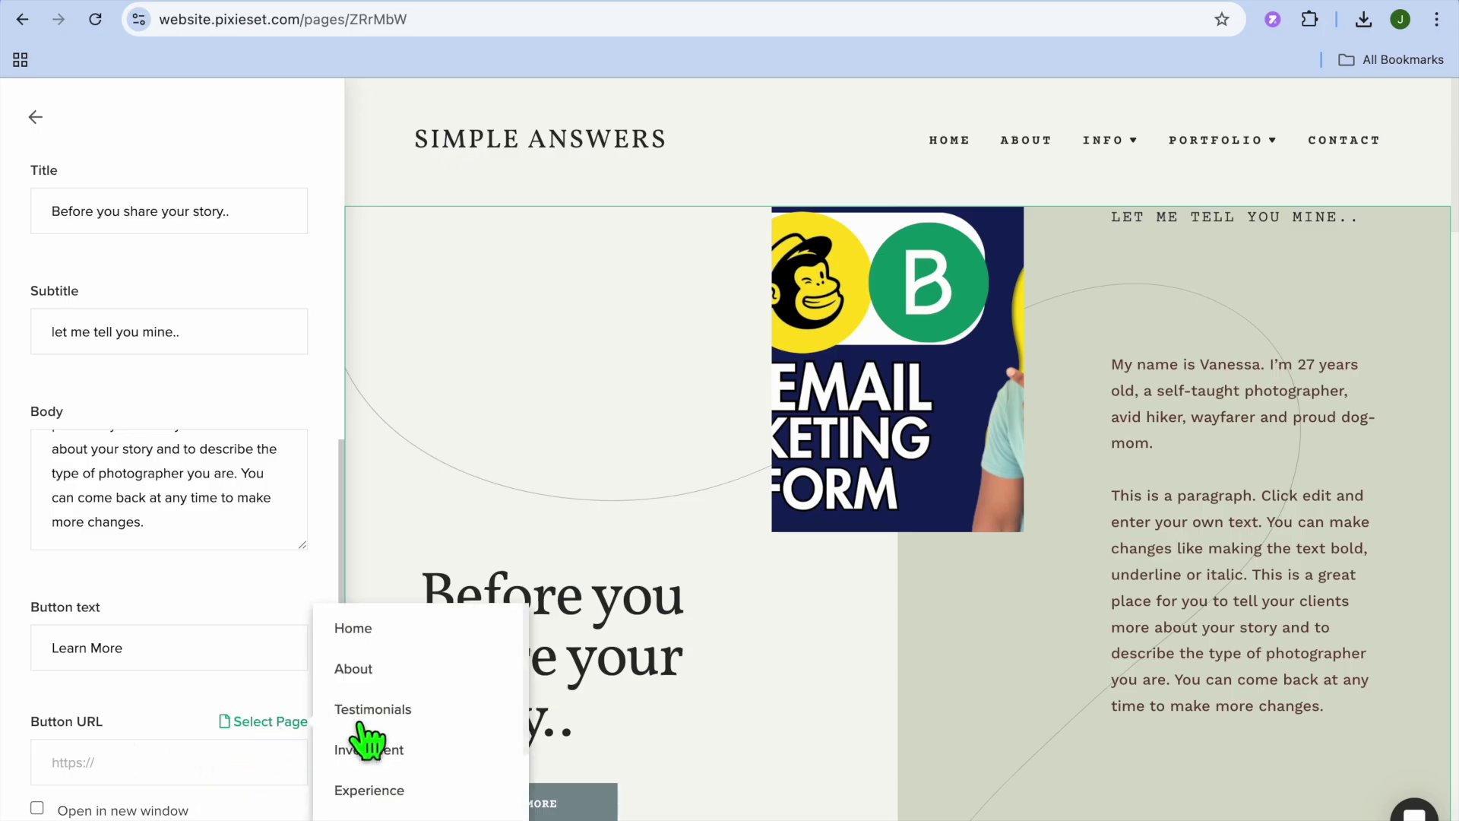
left_click(364, 816)
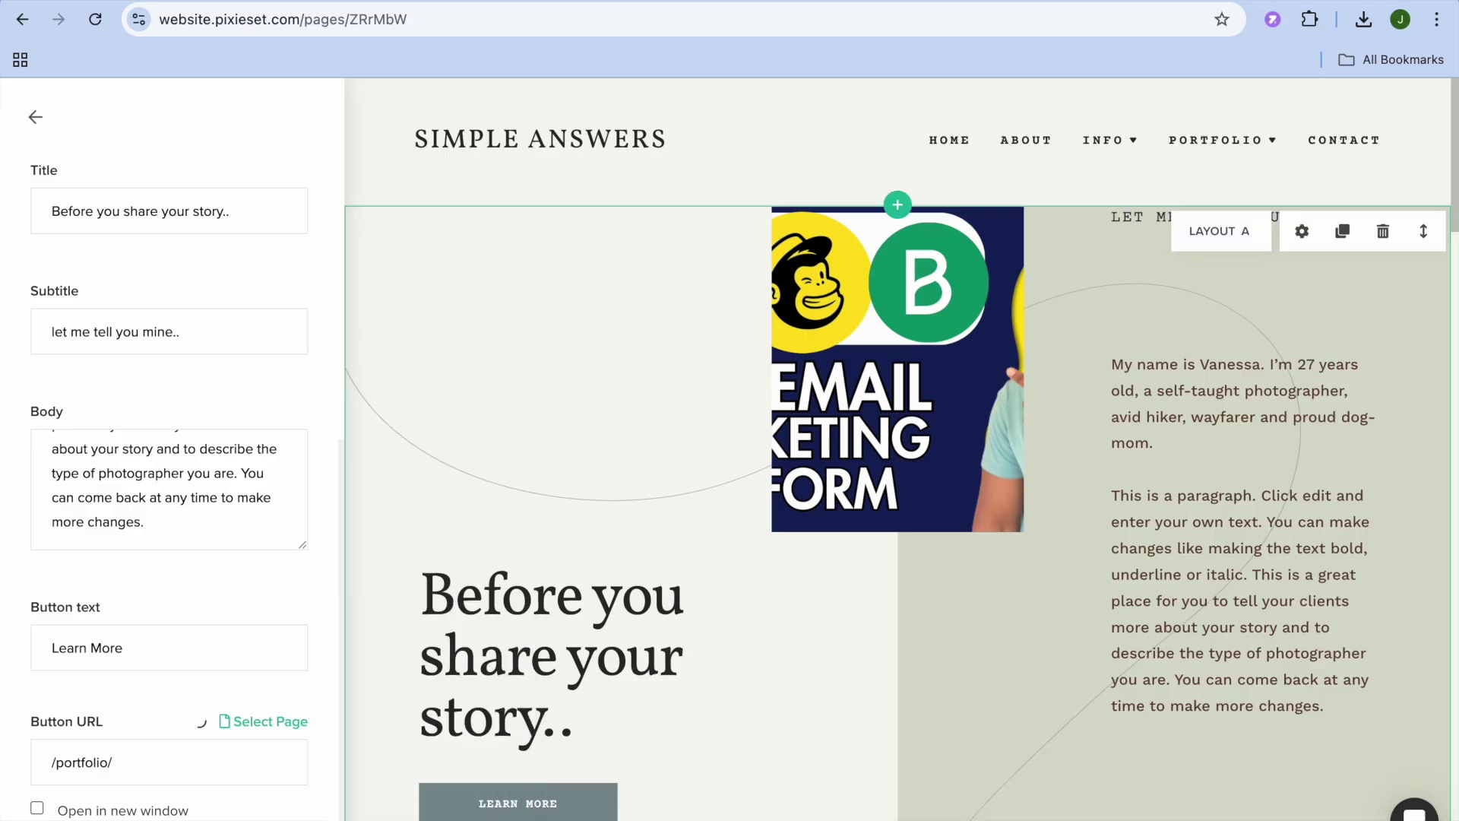
From the Pages list, view the Testimonials and Couples pages and open Portfolio's options menu.
left_click(34, 118)
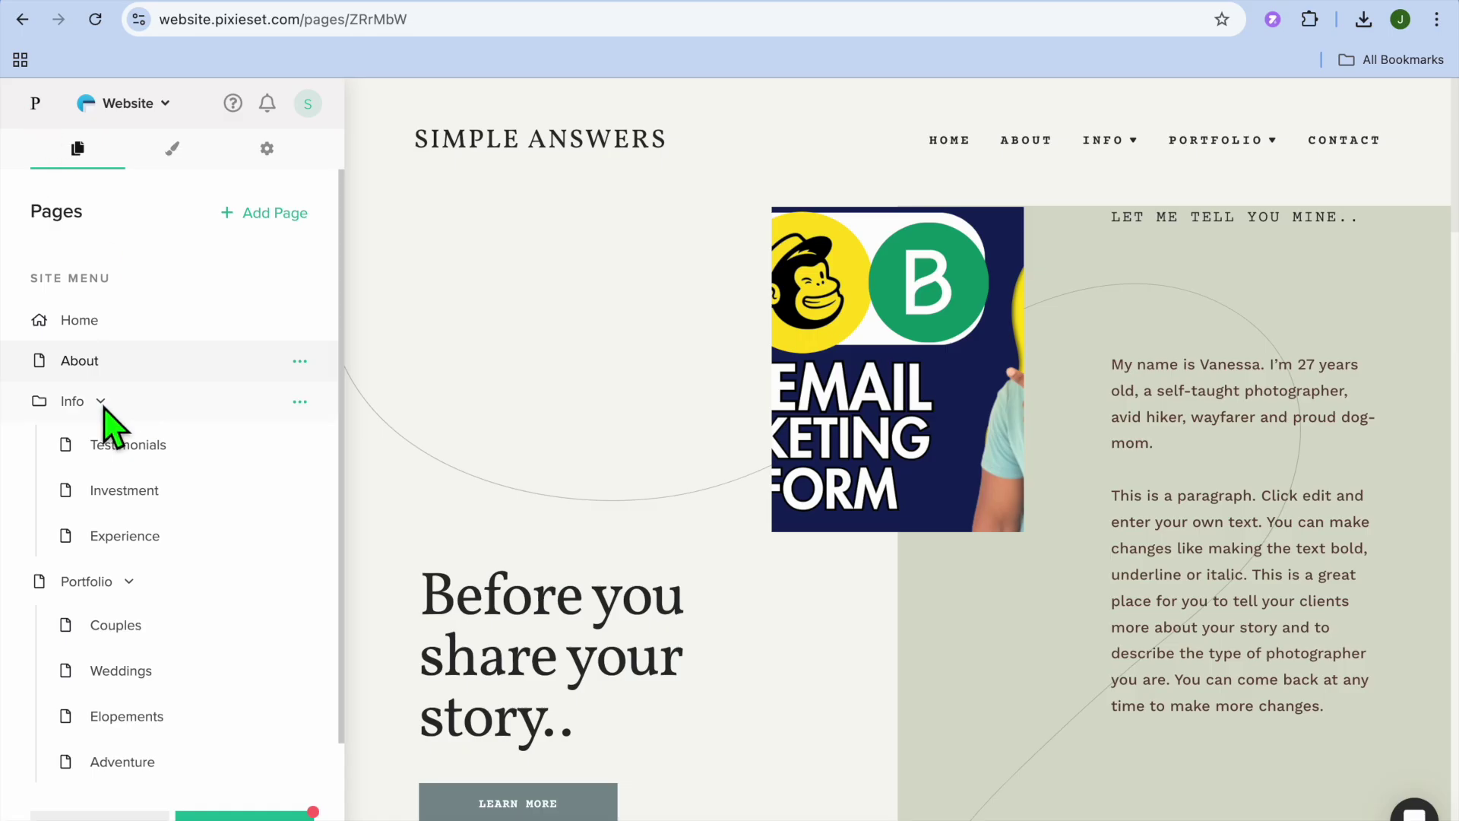
left_click(111, 445)
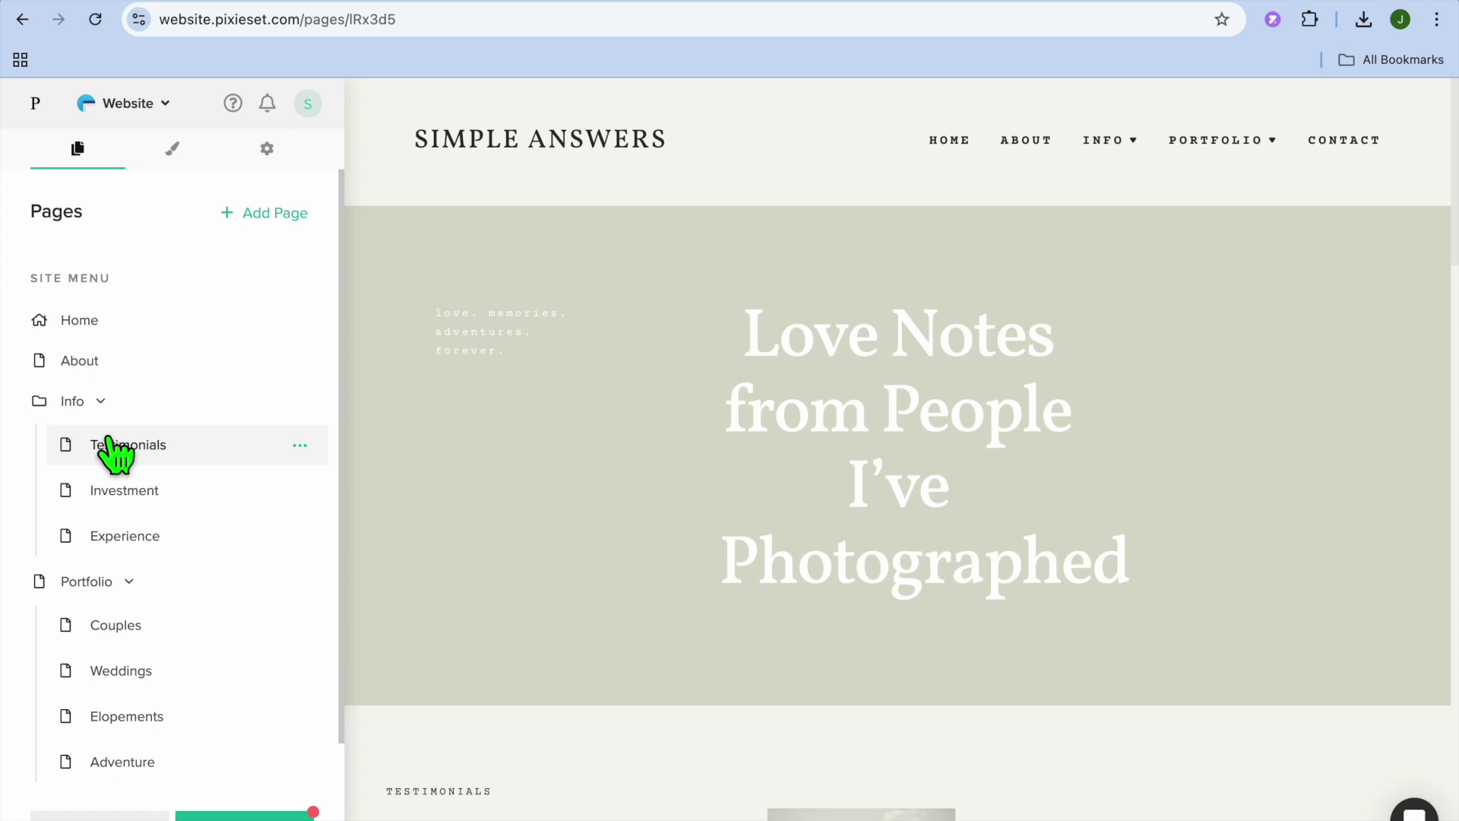
scroll(150, 541, "down", 1)
scroll(150, 541, "down", 1)
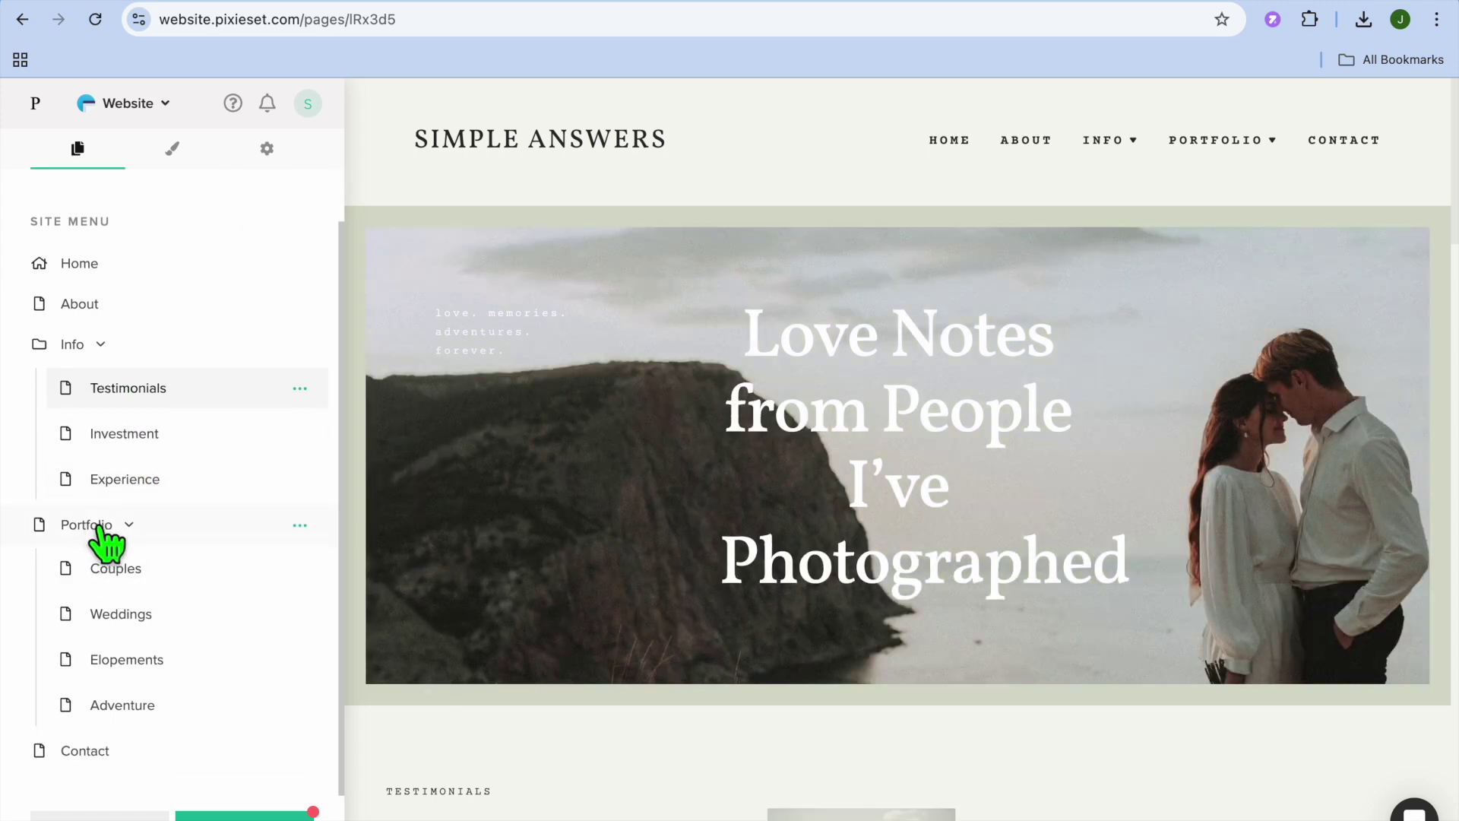
left_click(116, 567)
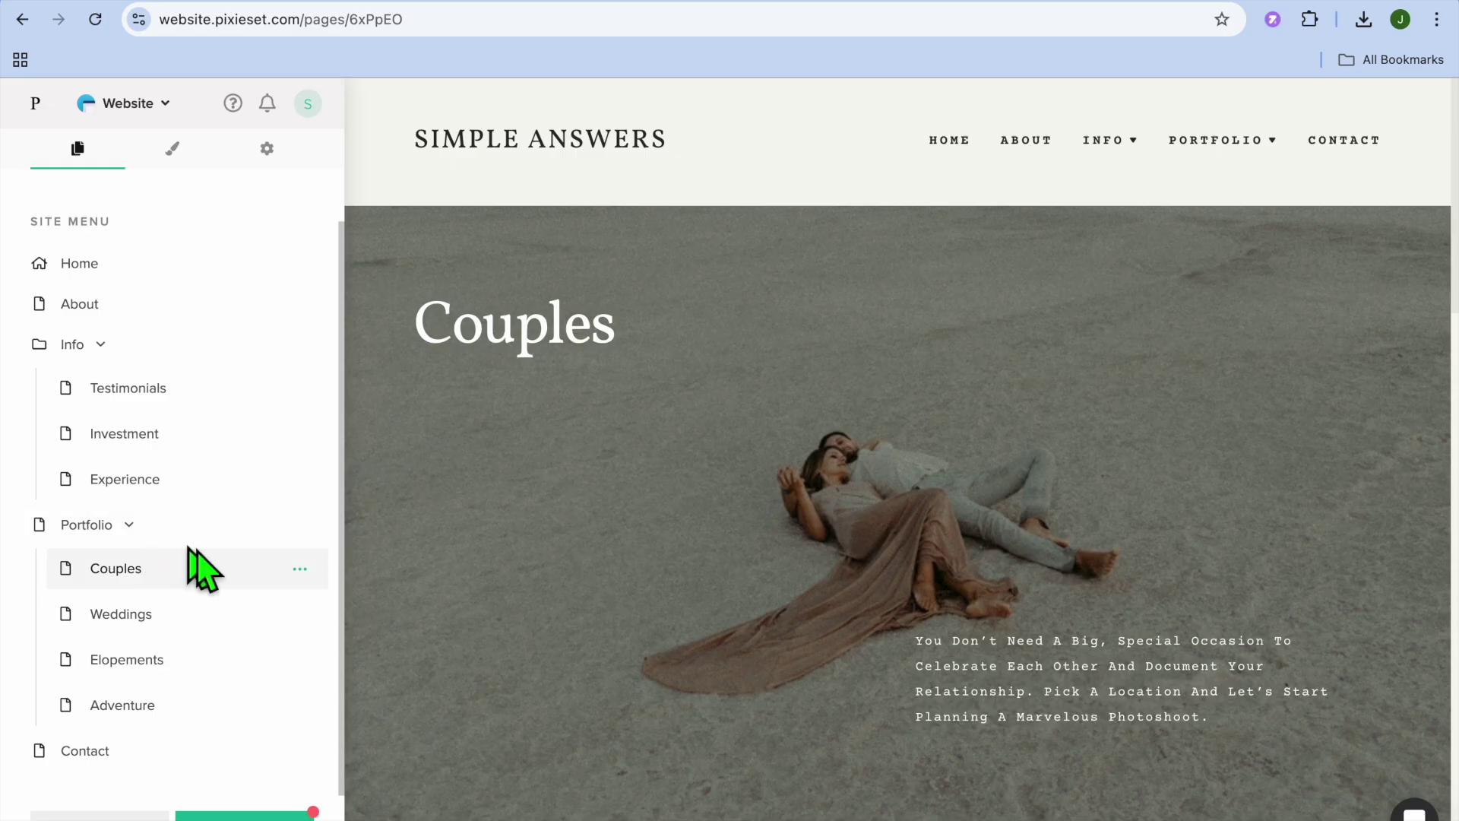
left_click(300, 526)
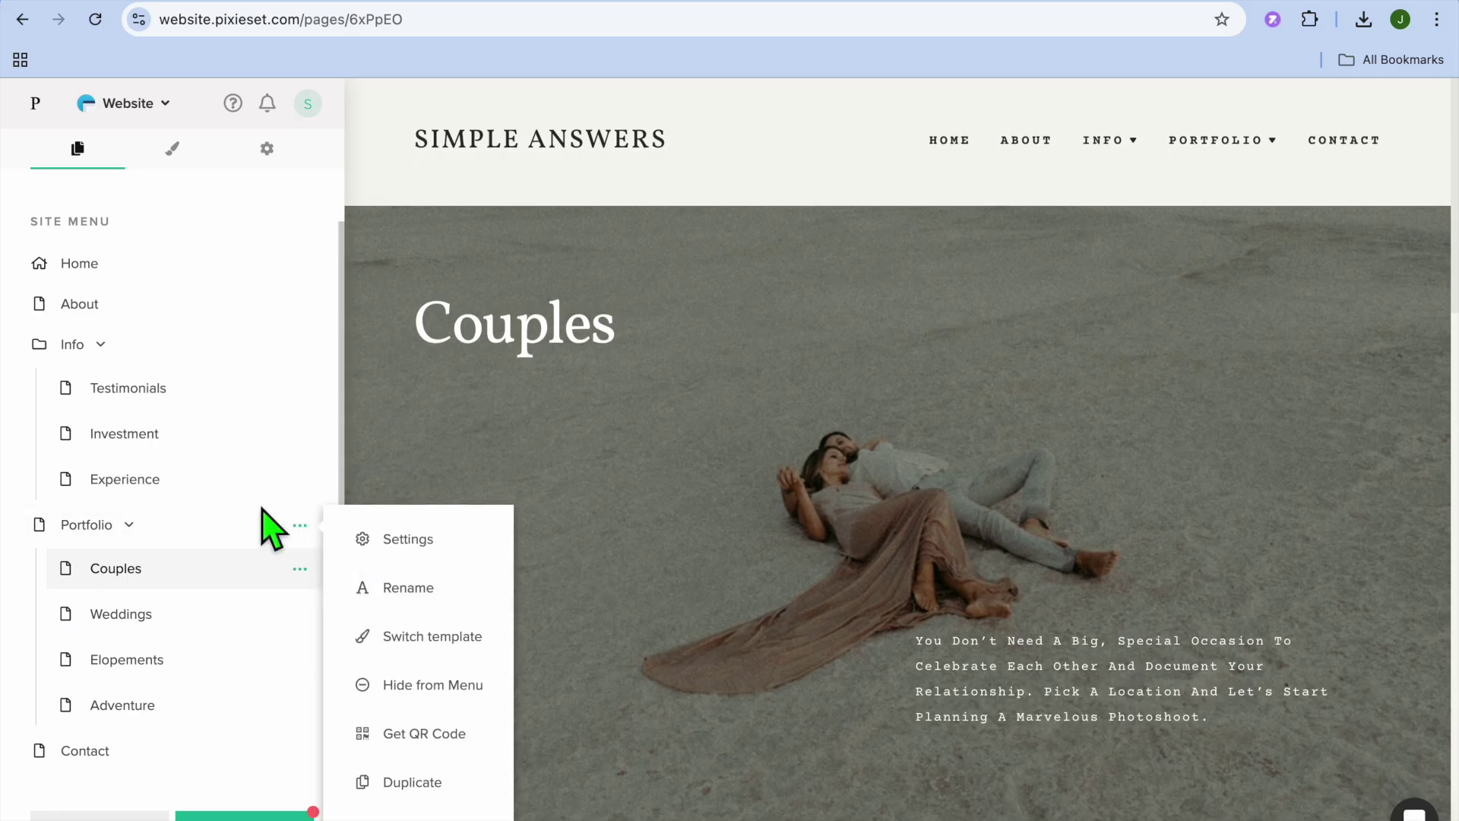
Open the Portfolio page and choose to add a new standard page.
left_click(242, 526)
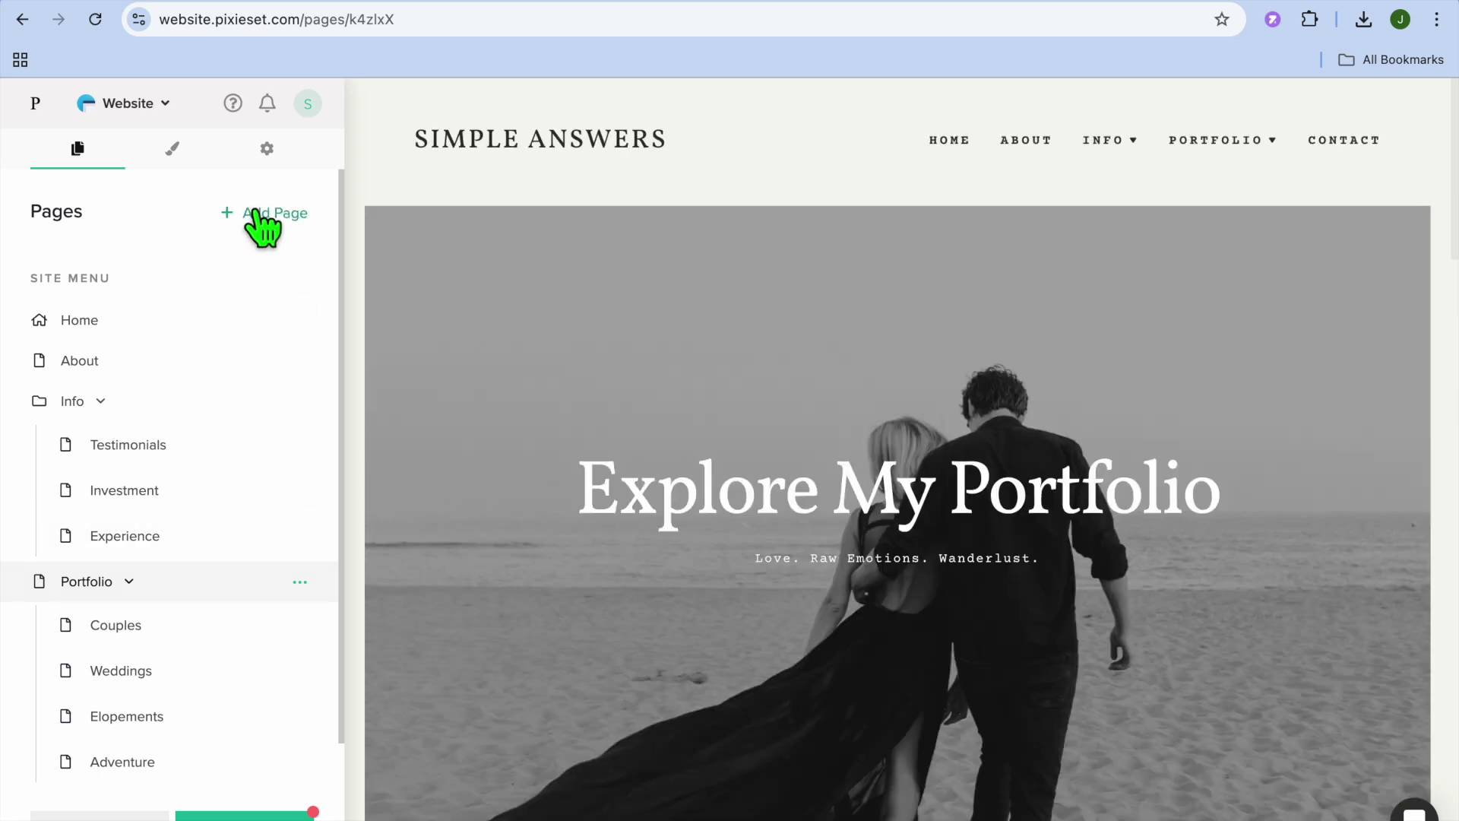
left_click(261, 214)
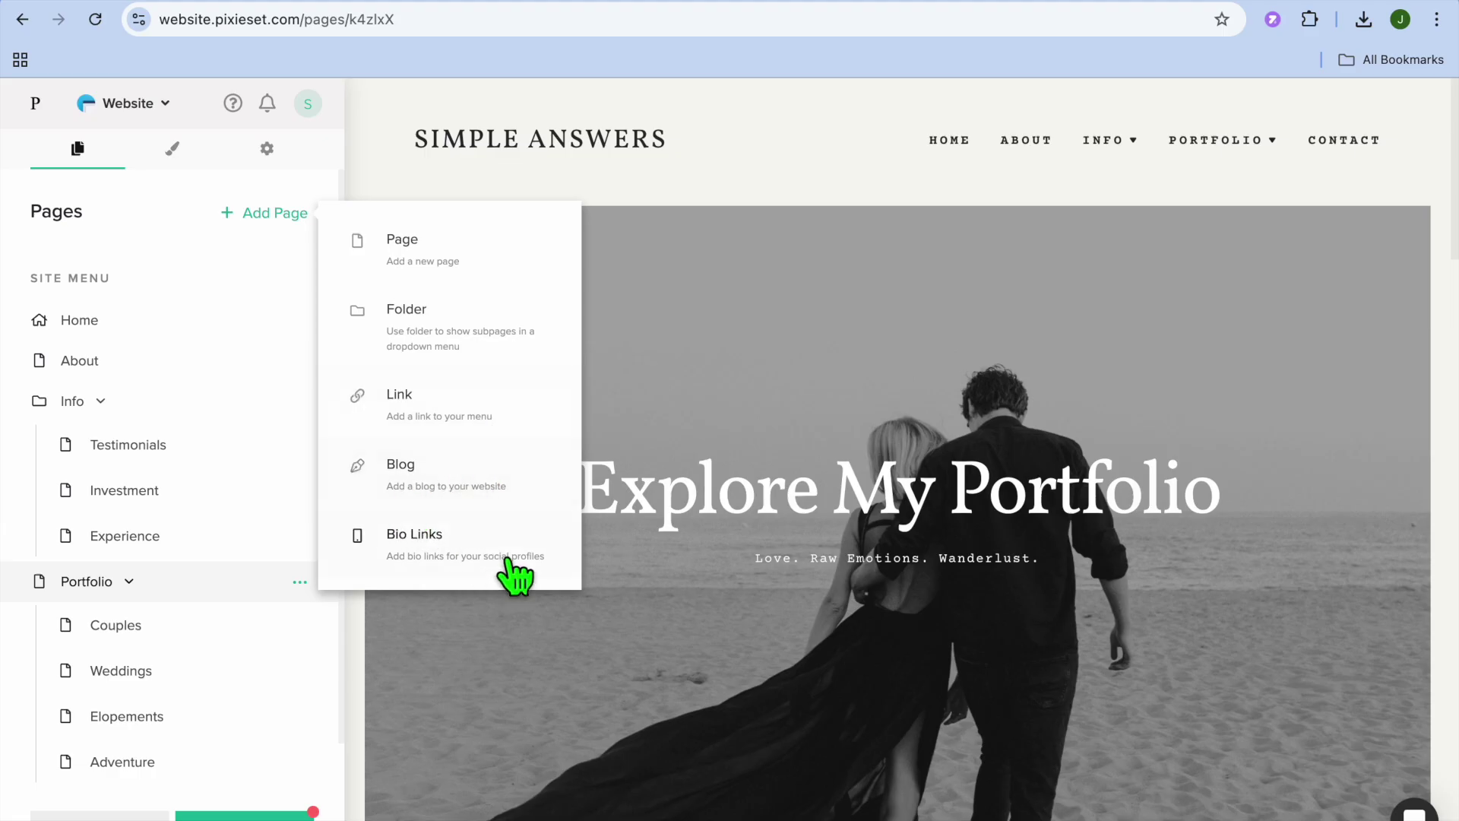
left_click(432, 269)
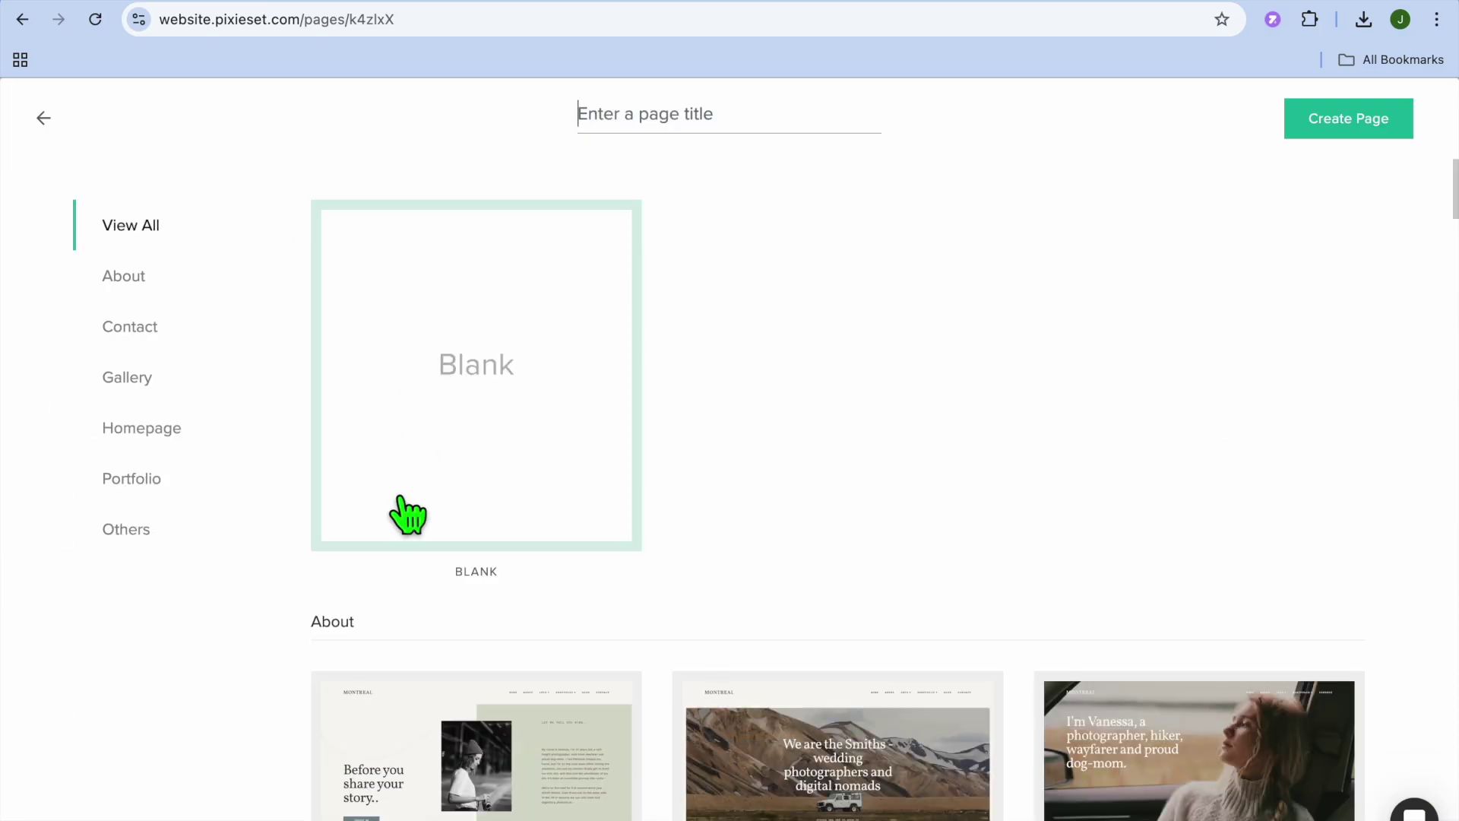
scroll(408, 517, "down", 15)
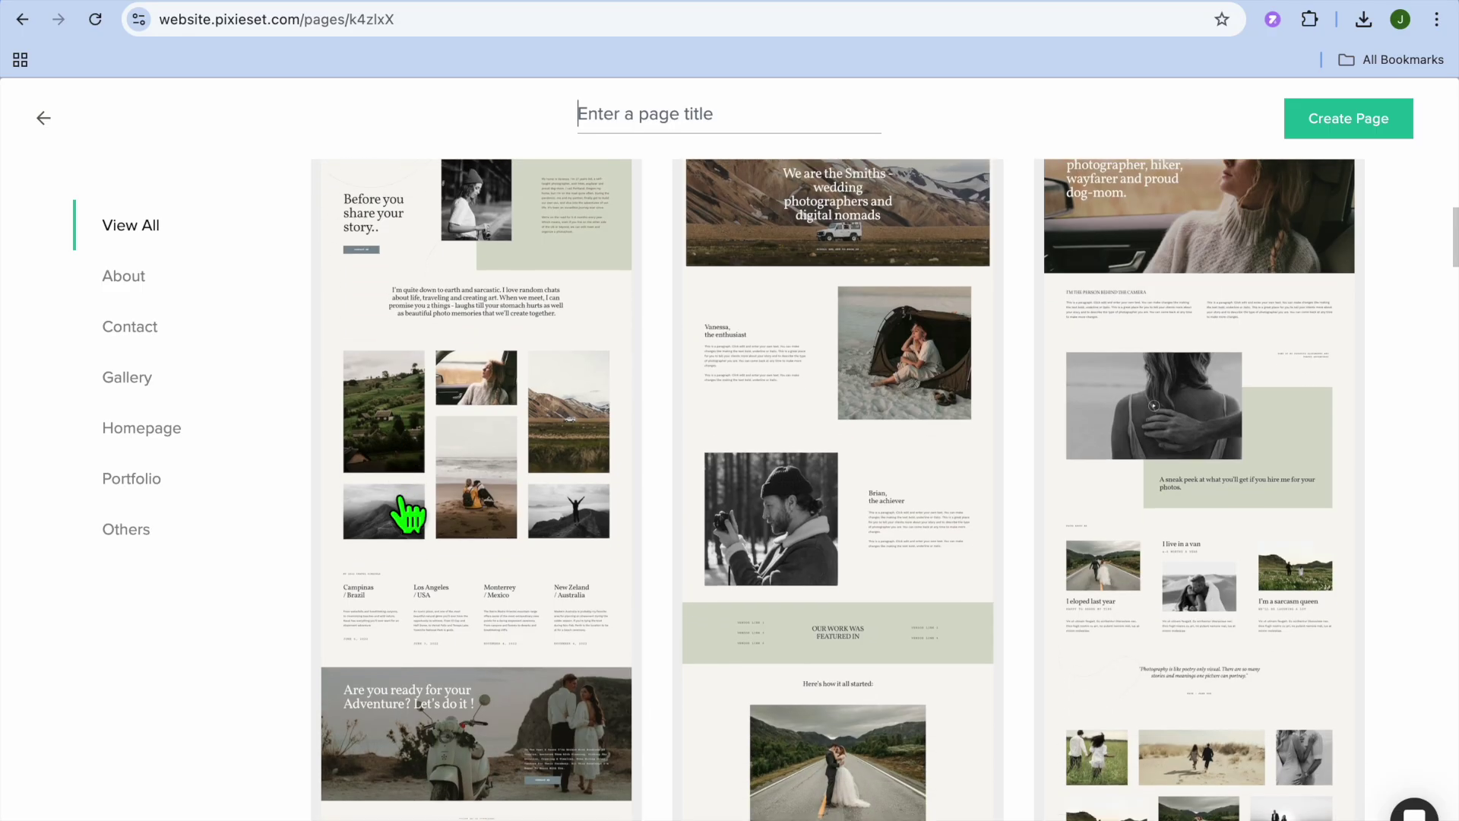
scroll(479, 437, "up", 10)
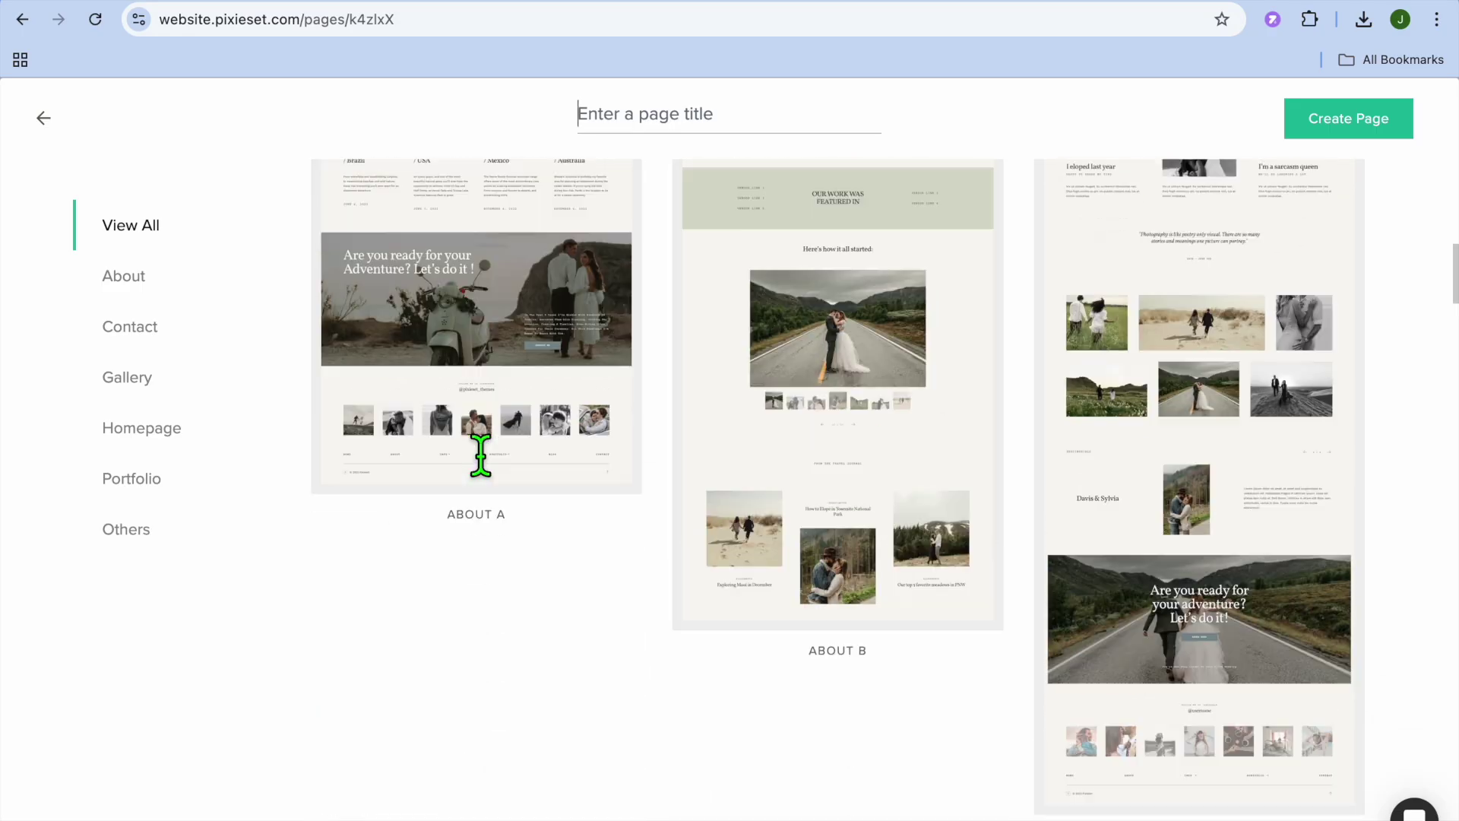
left_click(150, 486)
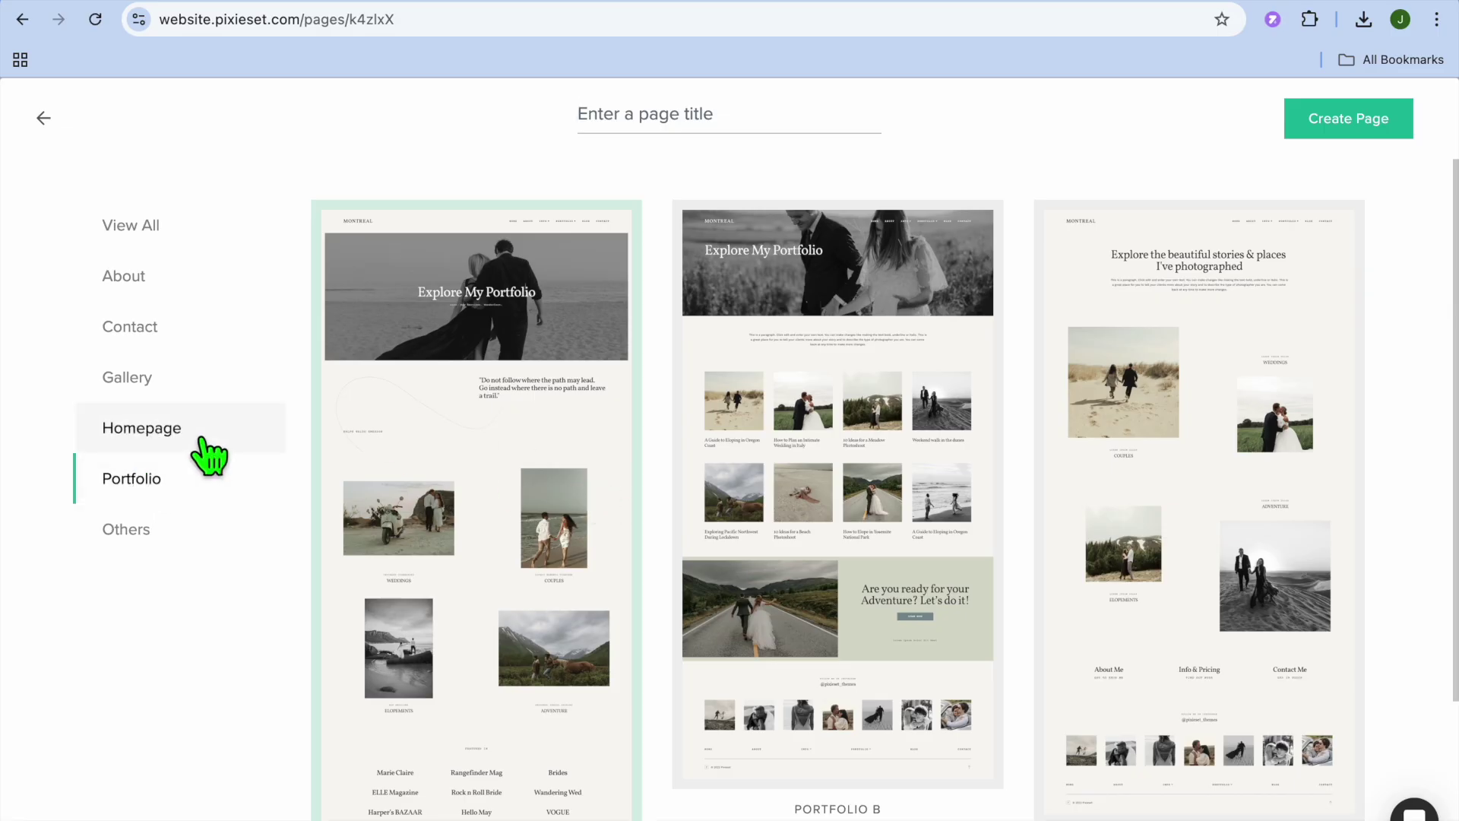
left_click(145, 388)
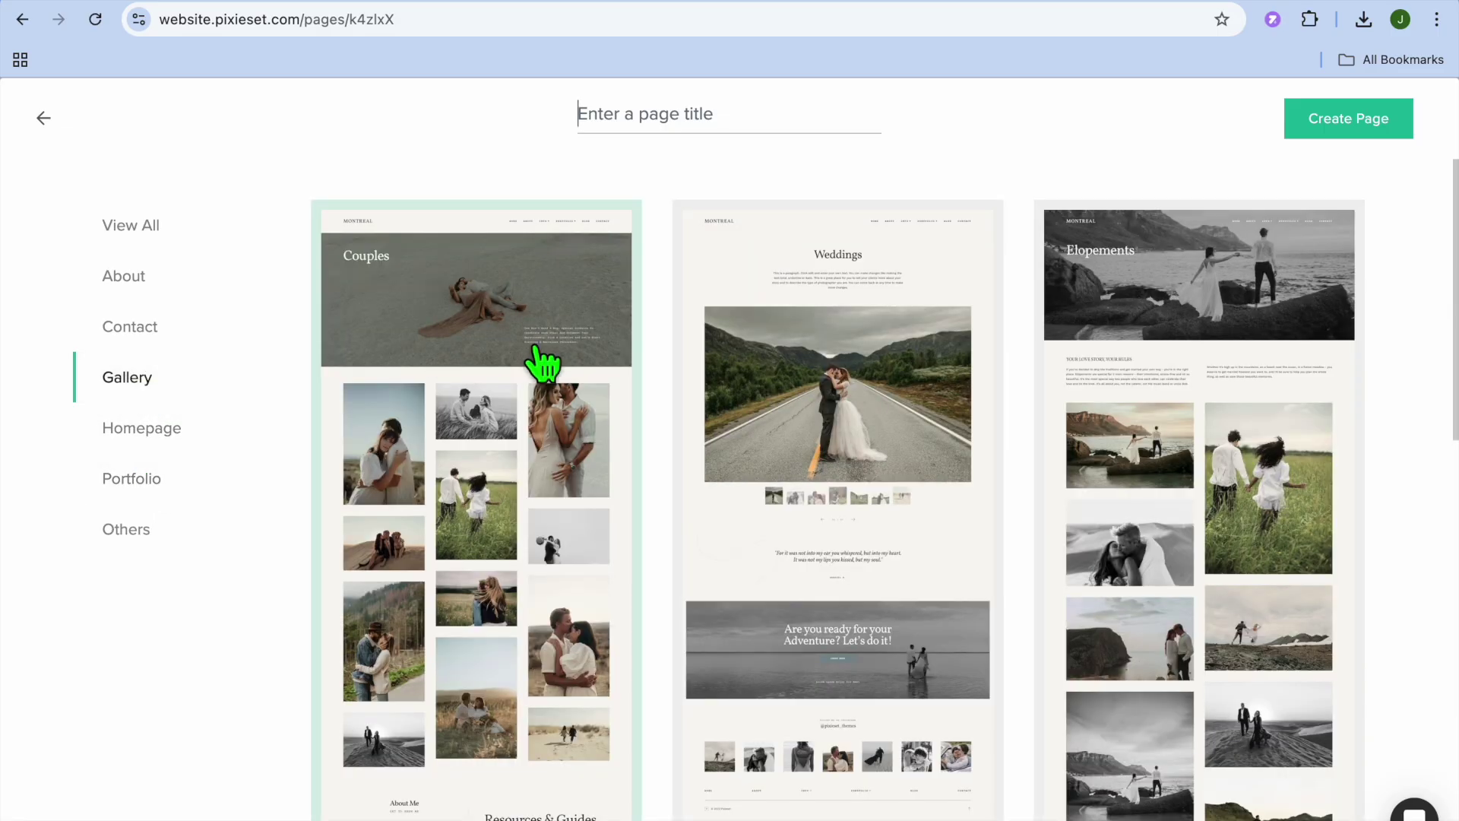
left_click(43, 118)
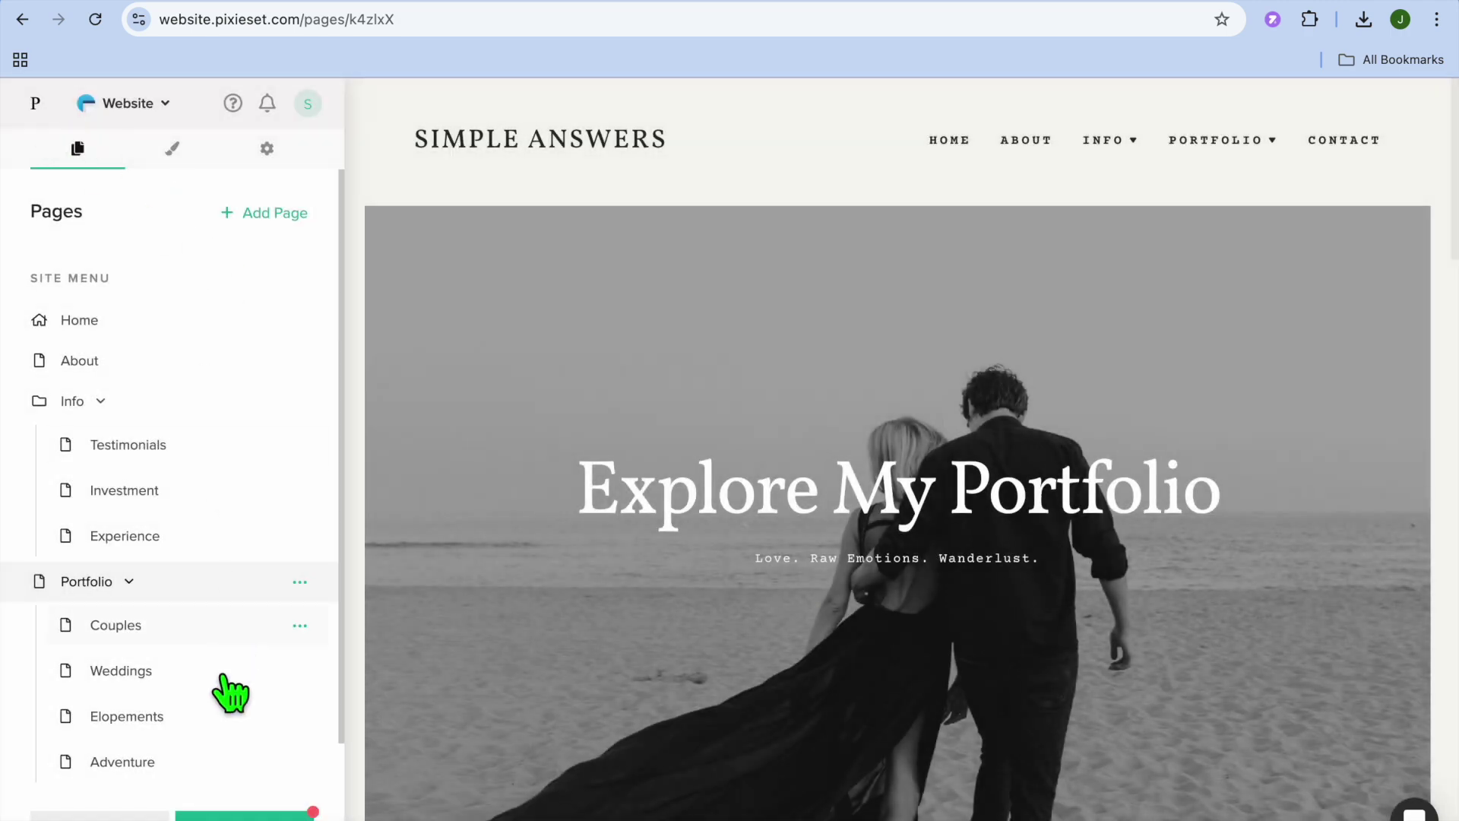
left_click(93, 815)
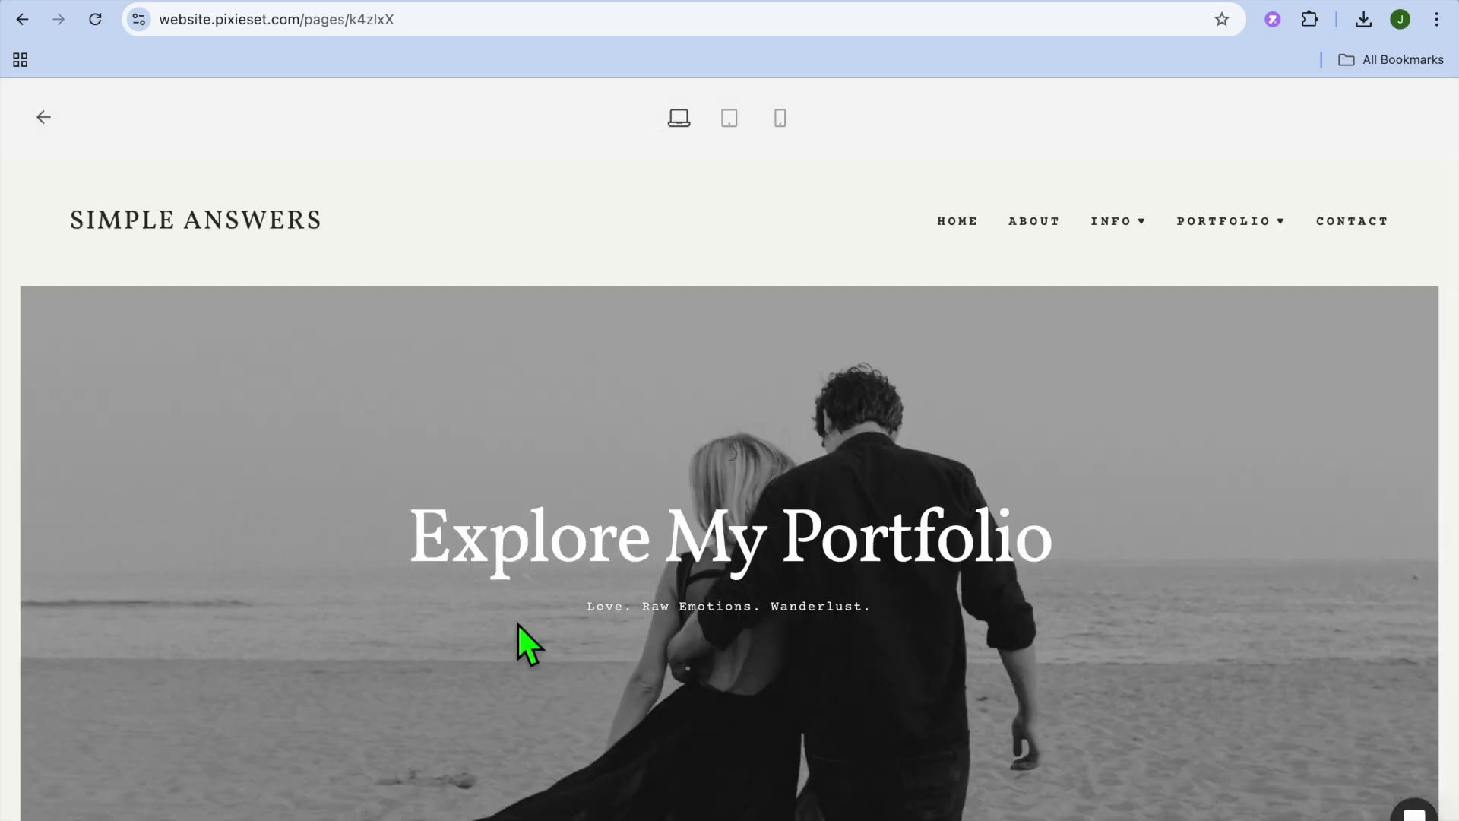
scroll(516, 623, "down", 15)
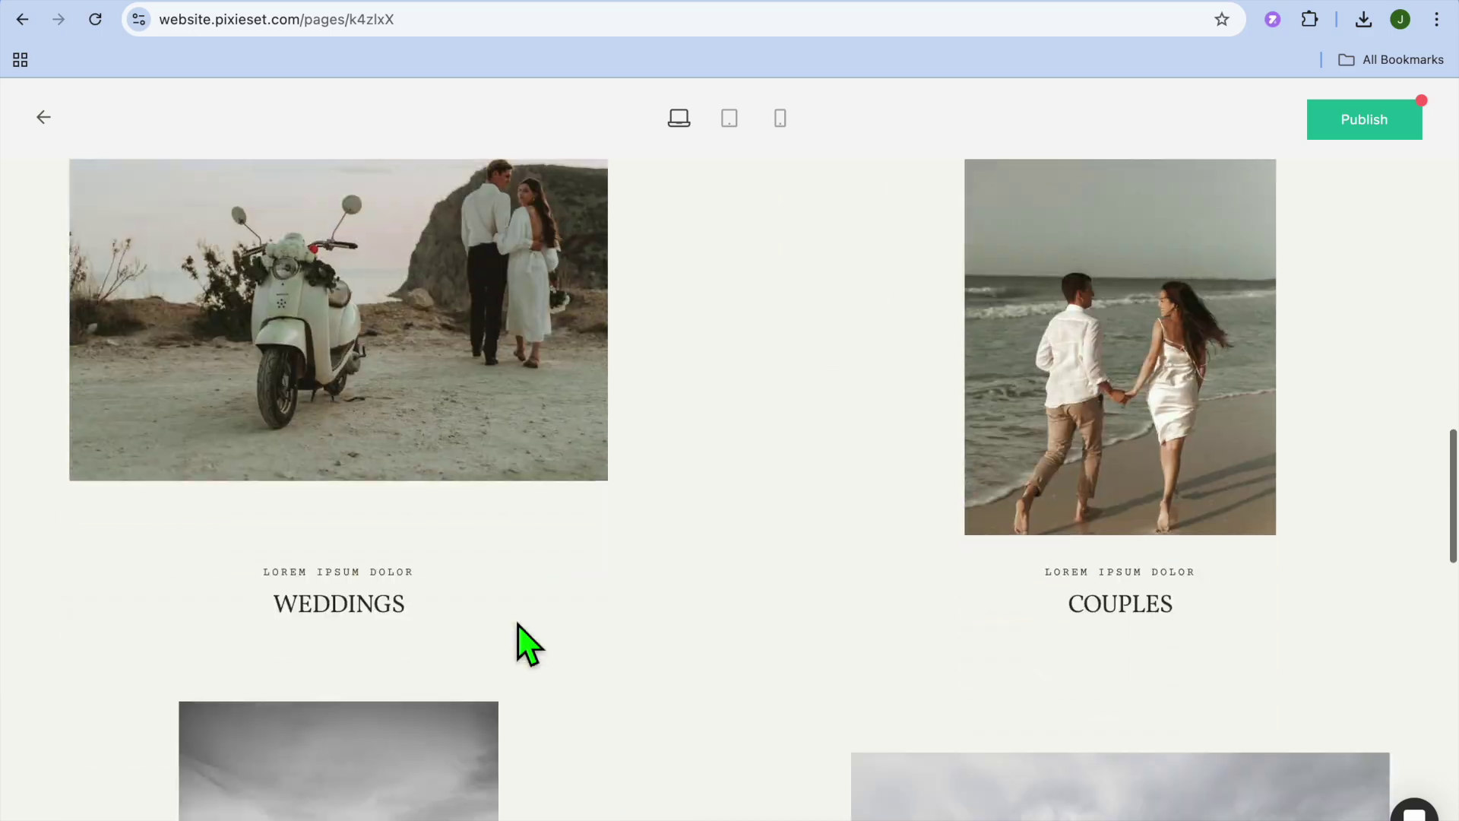
scroll(517, 642, "down", 3)
scroll(516, 636, "up", 20)
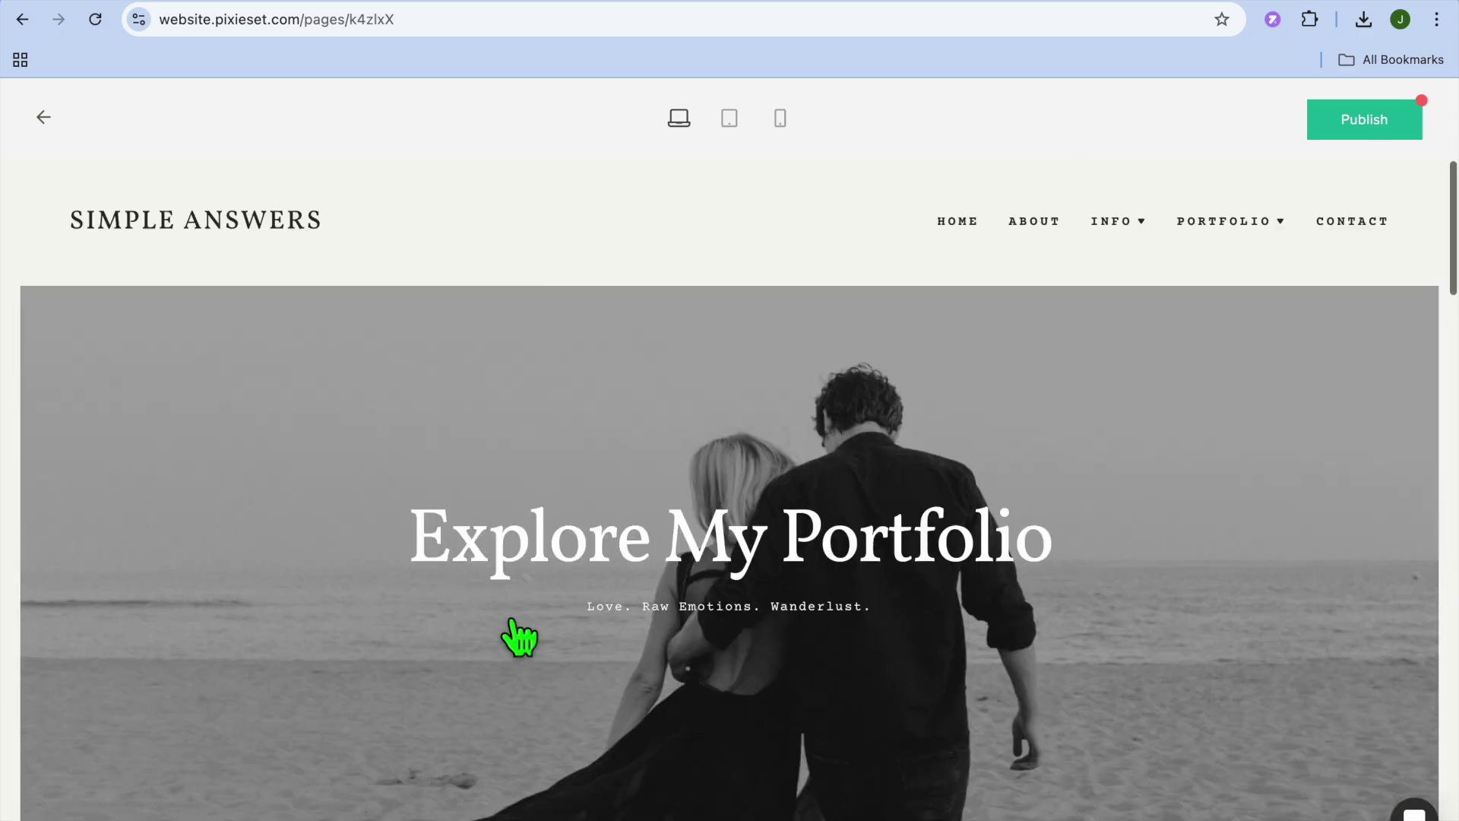
left_click(728, 120)
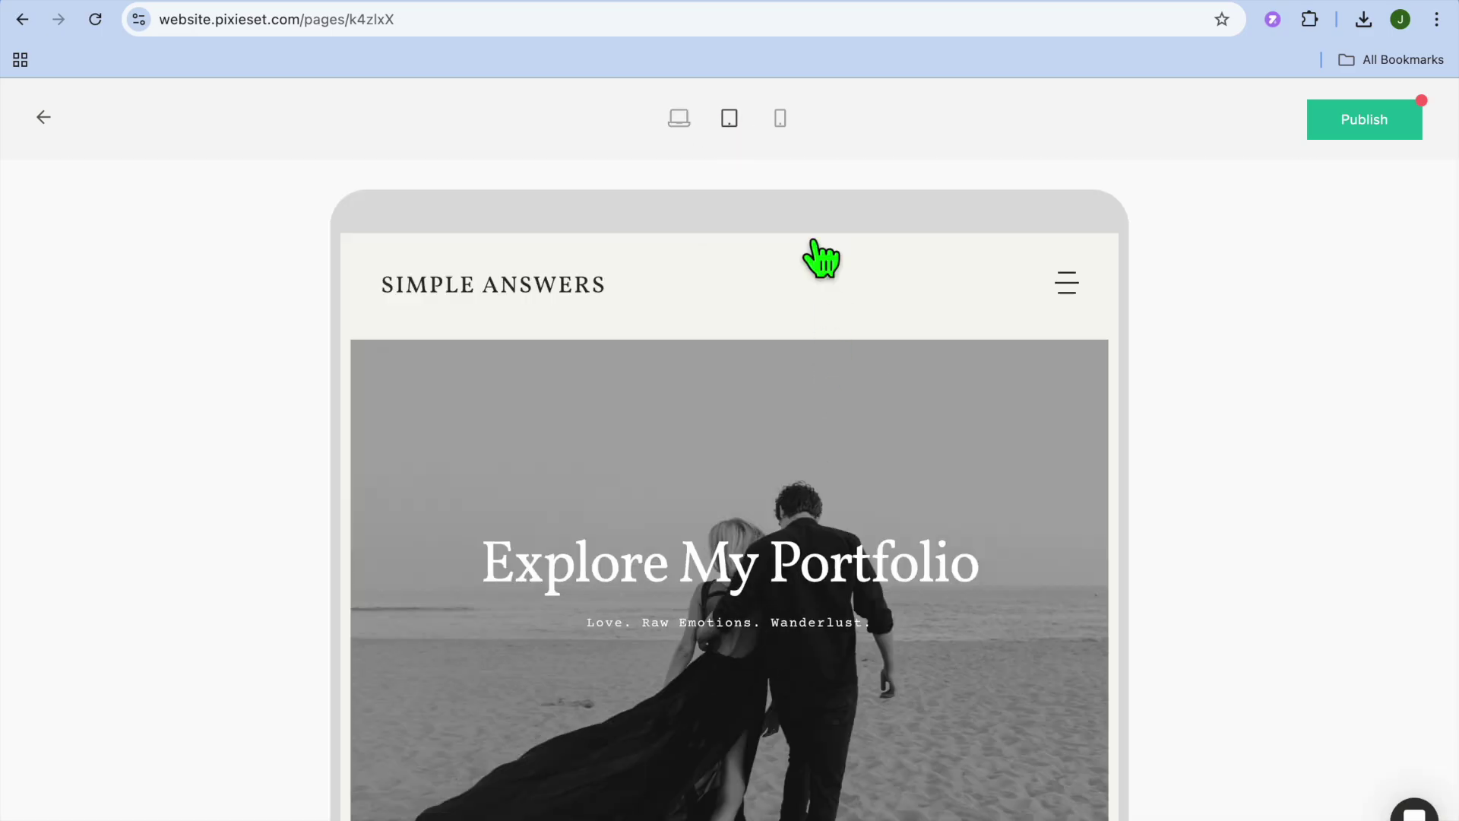
left_click(779, 120)
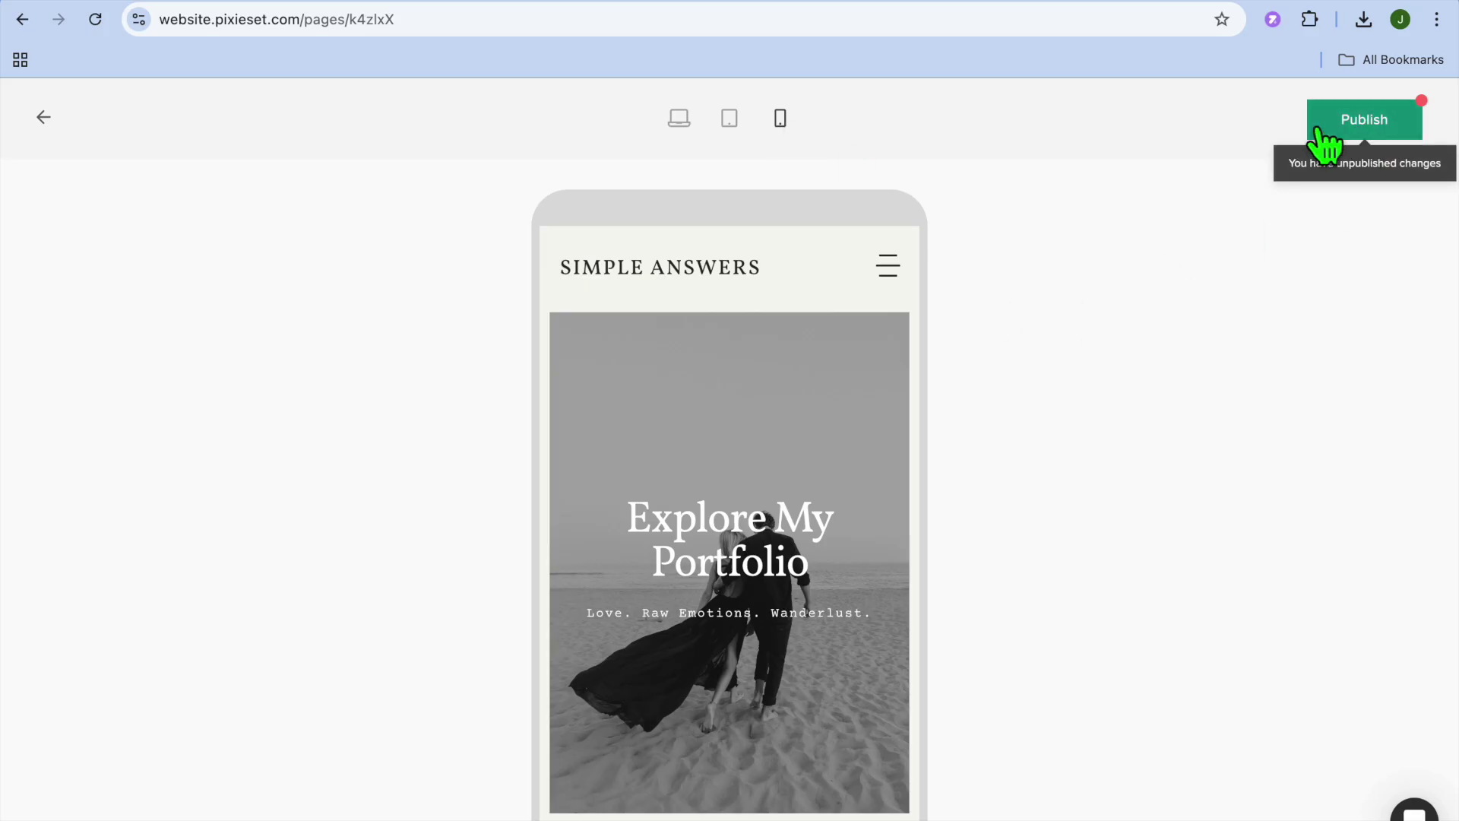
left_click(44, 118)
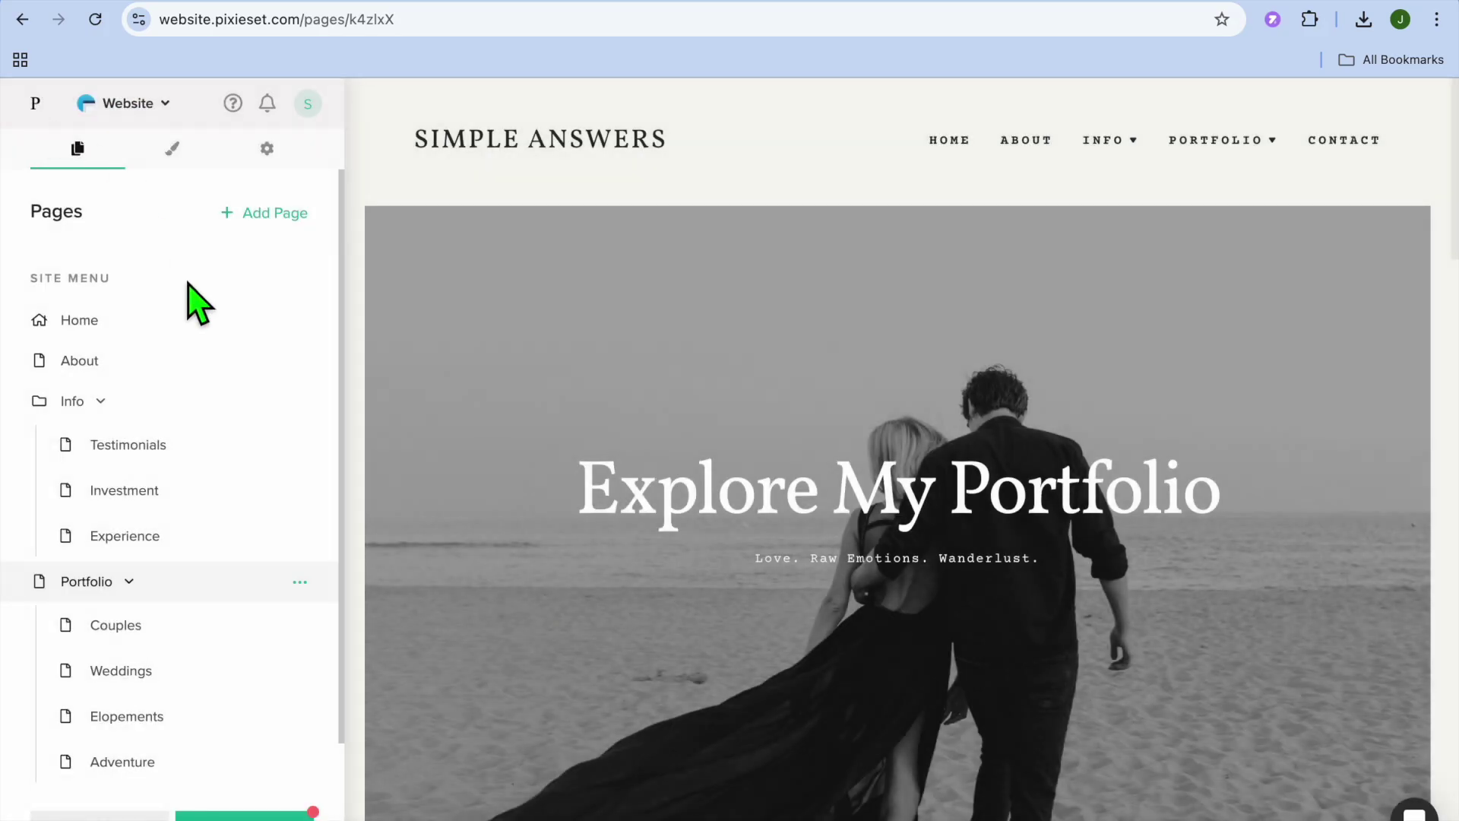
Open the Weddings page, select its heading and inspect the photo slider's settings.
scroll(157, 638, "down", 1)
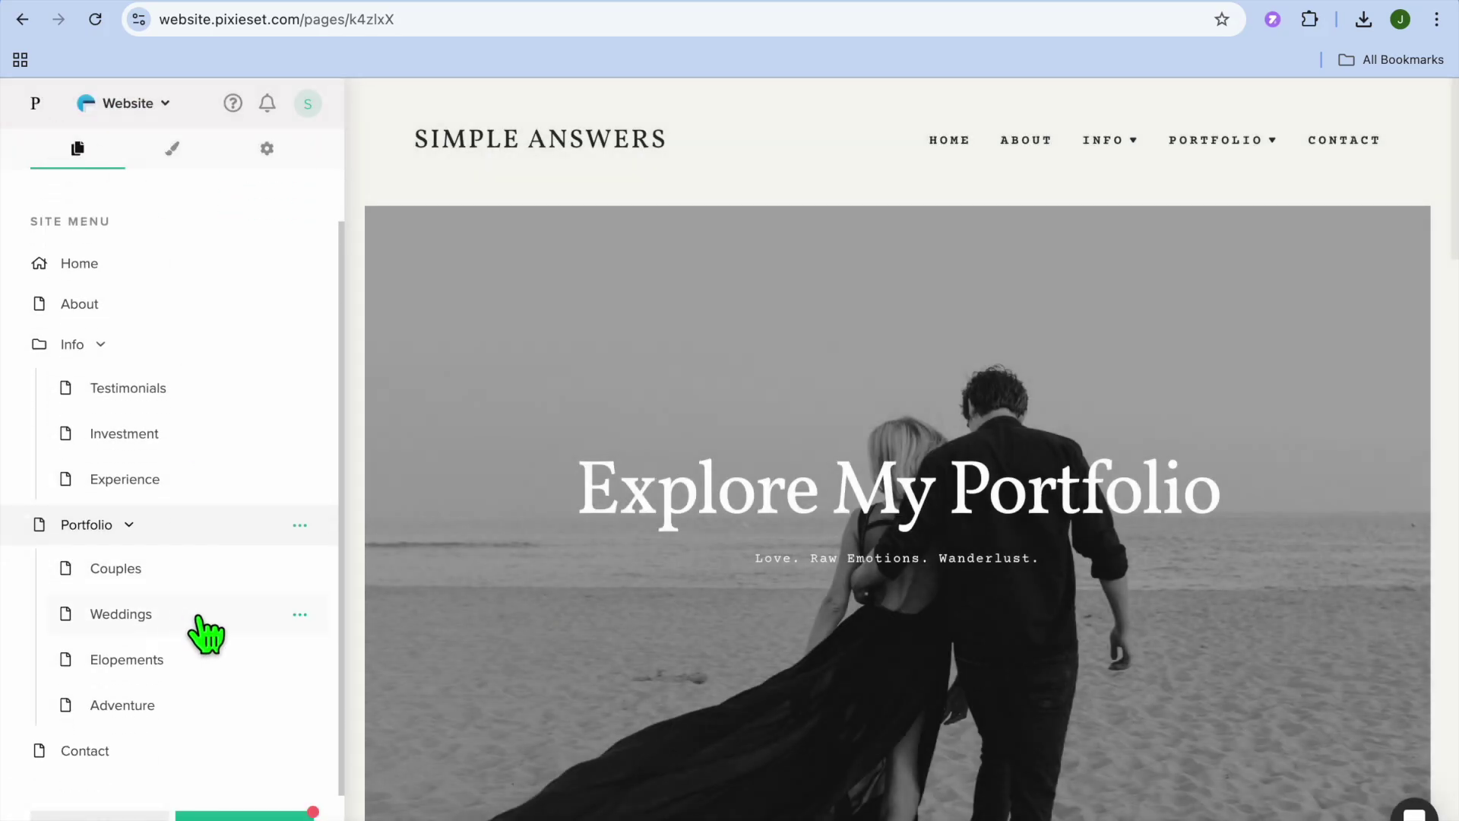
left_click(120, 619)
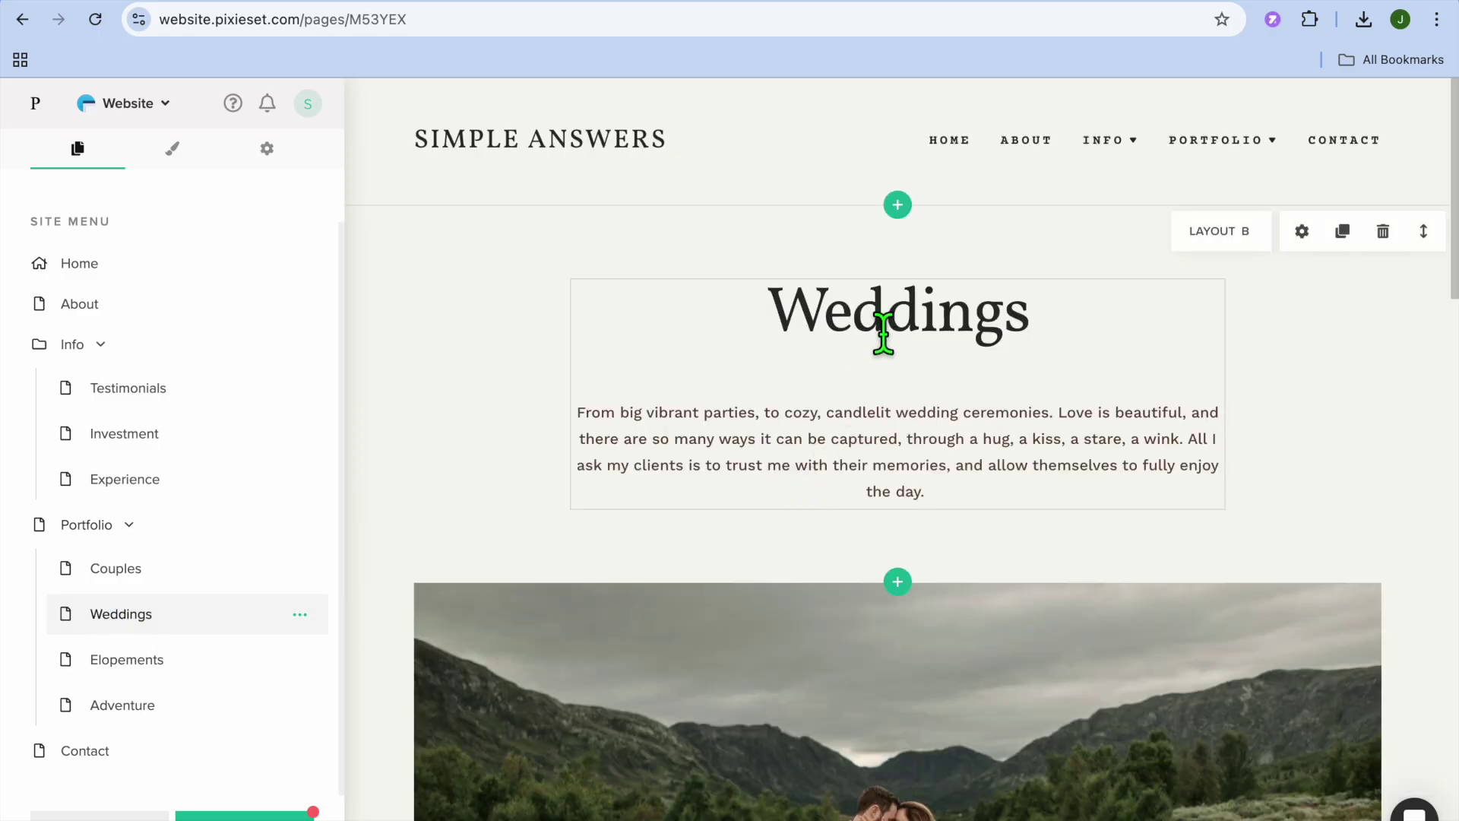
left_click(883, 334)
left_click_drag(1052, 316, 783, 314)
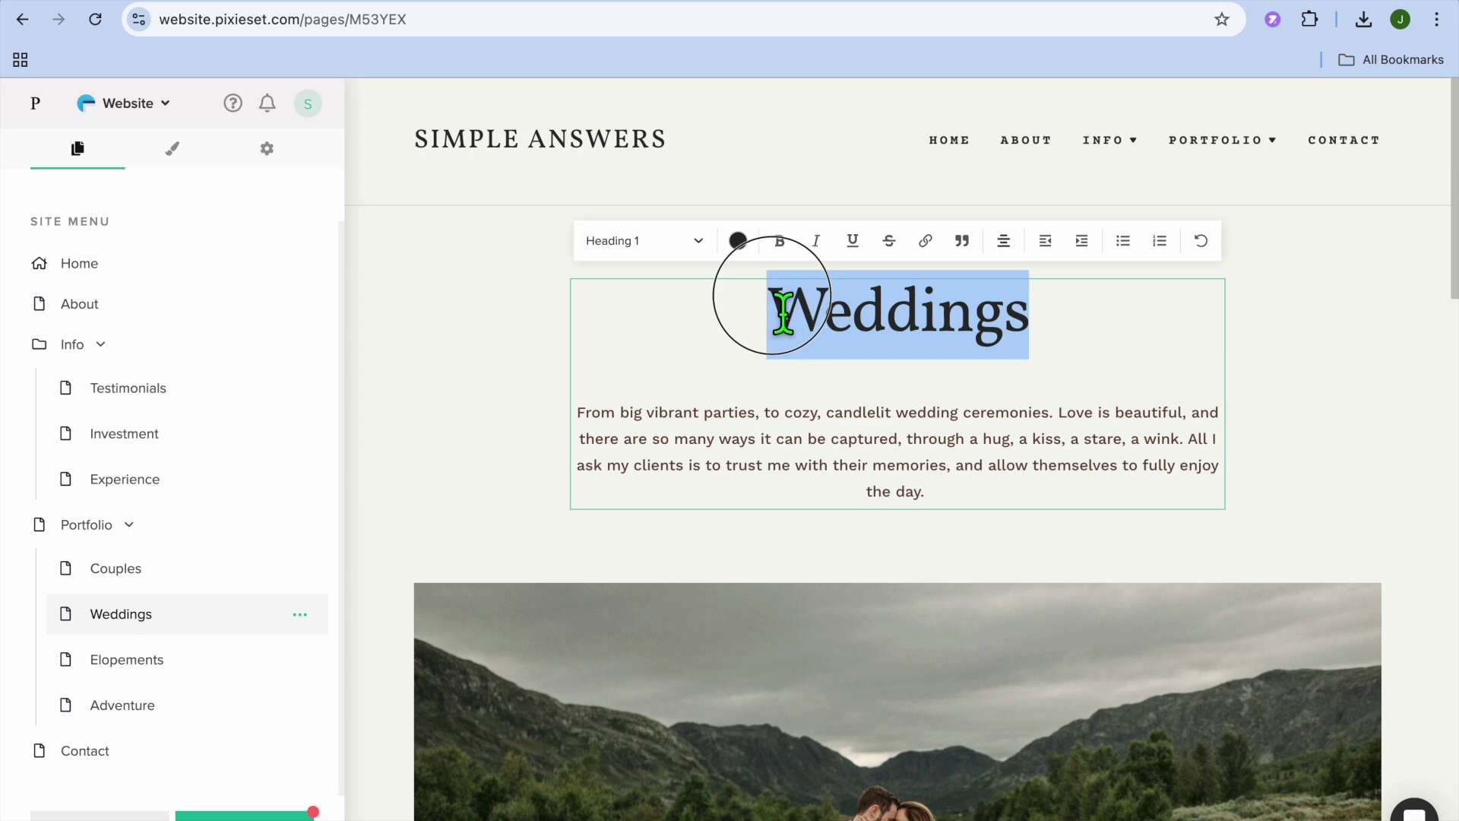
scroll(752, 651, "down", 7)
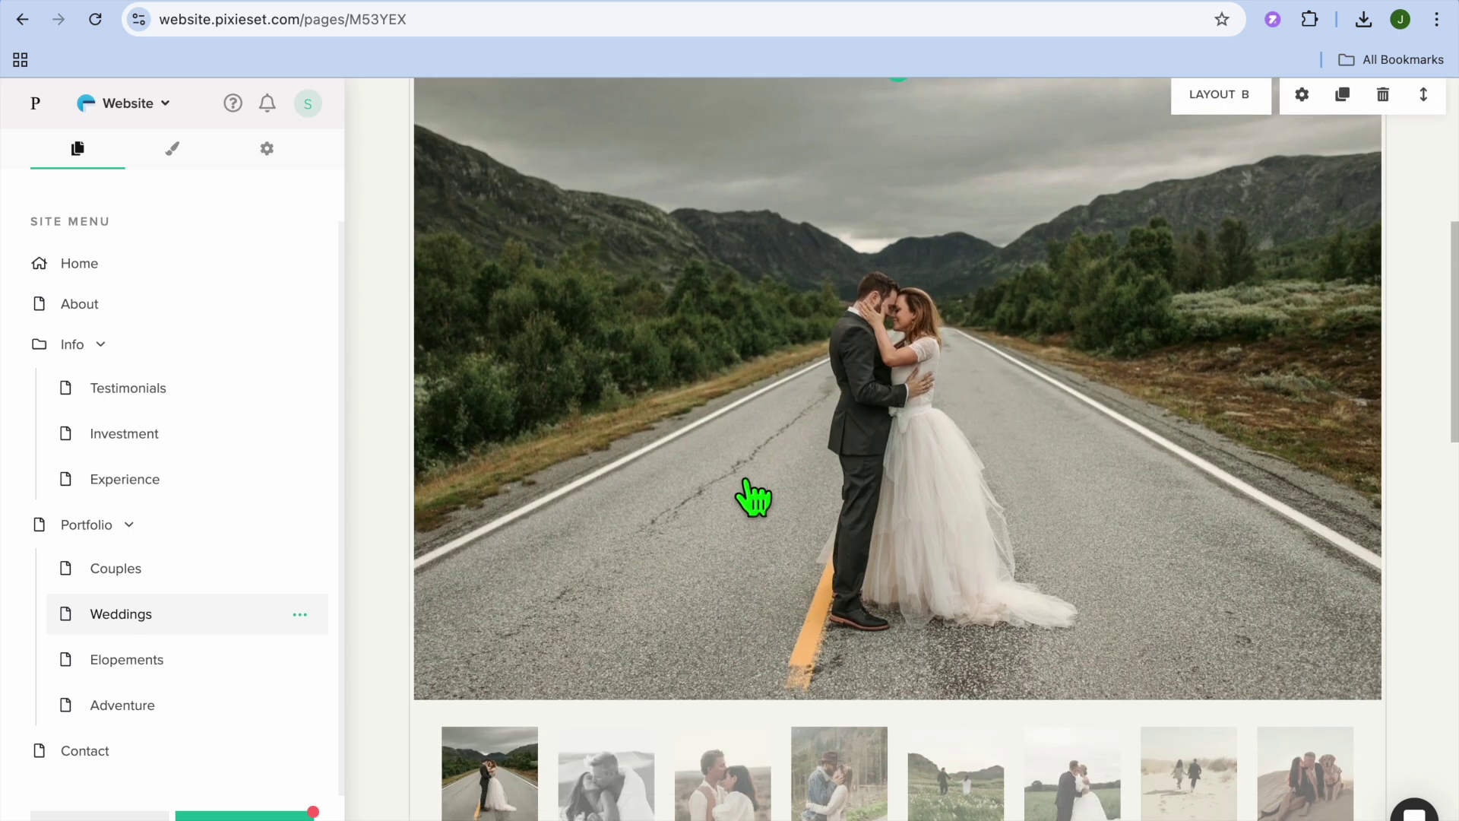
left_click(753, 498)
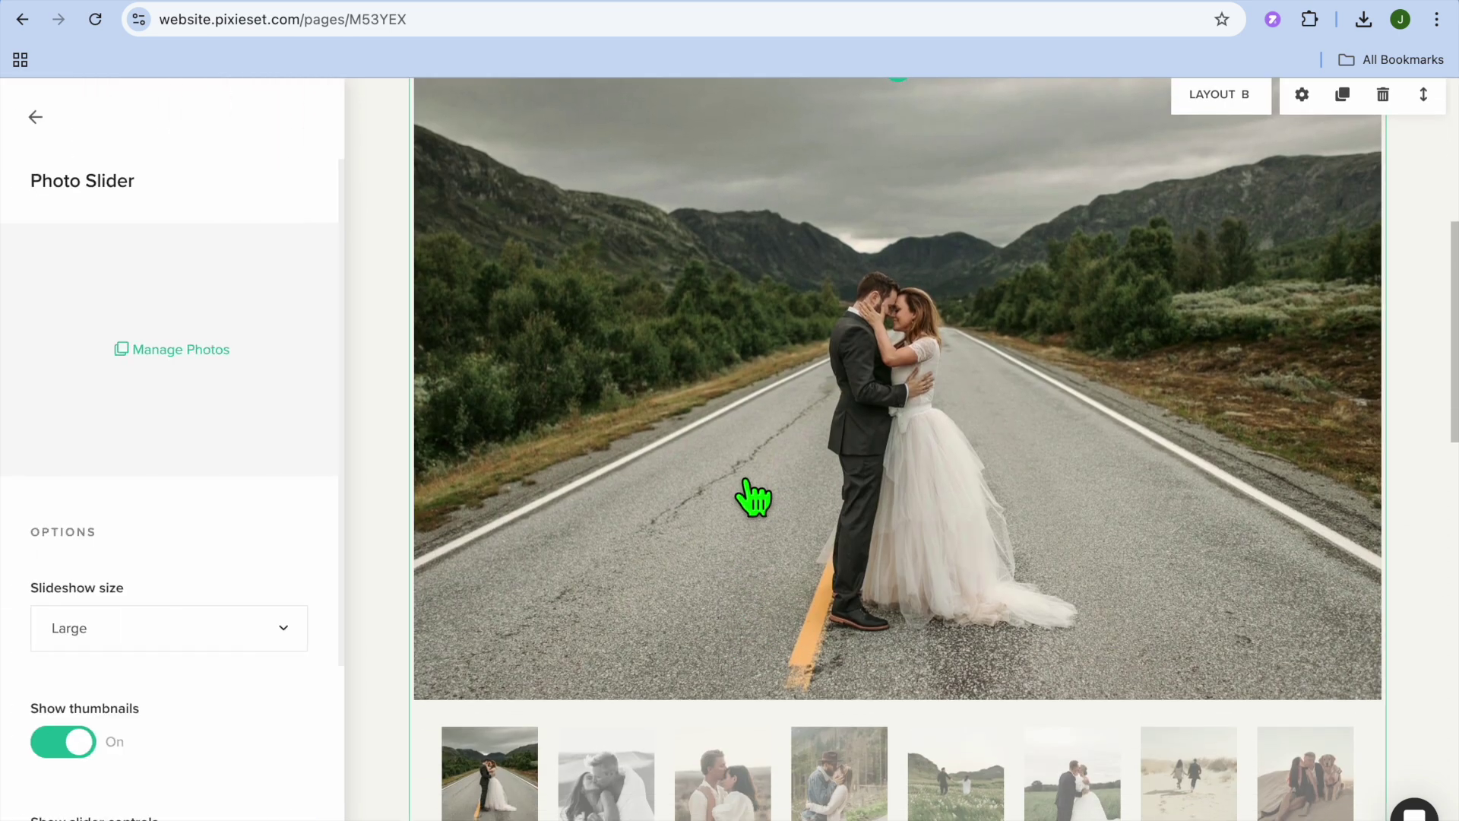
left_click(29, 122)
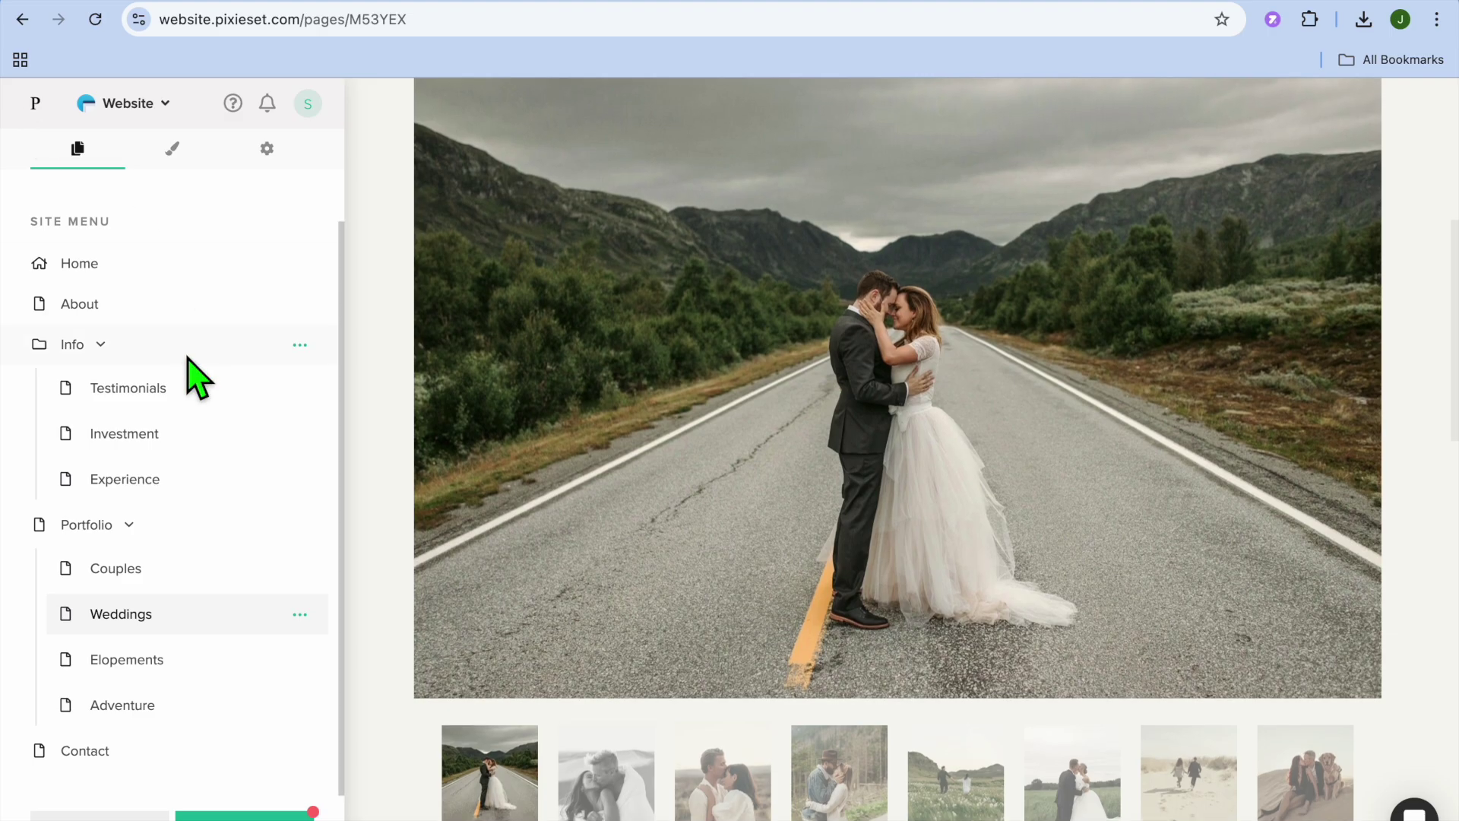
scroll(196, 378, "up", 1)
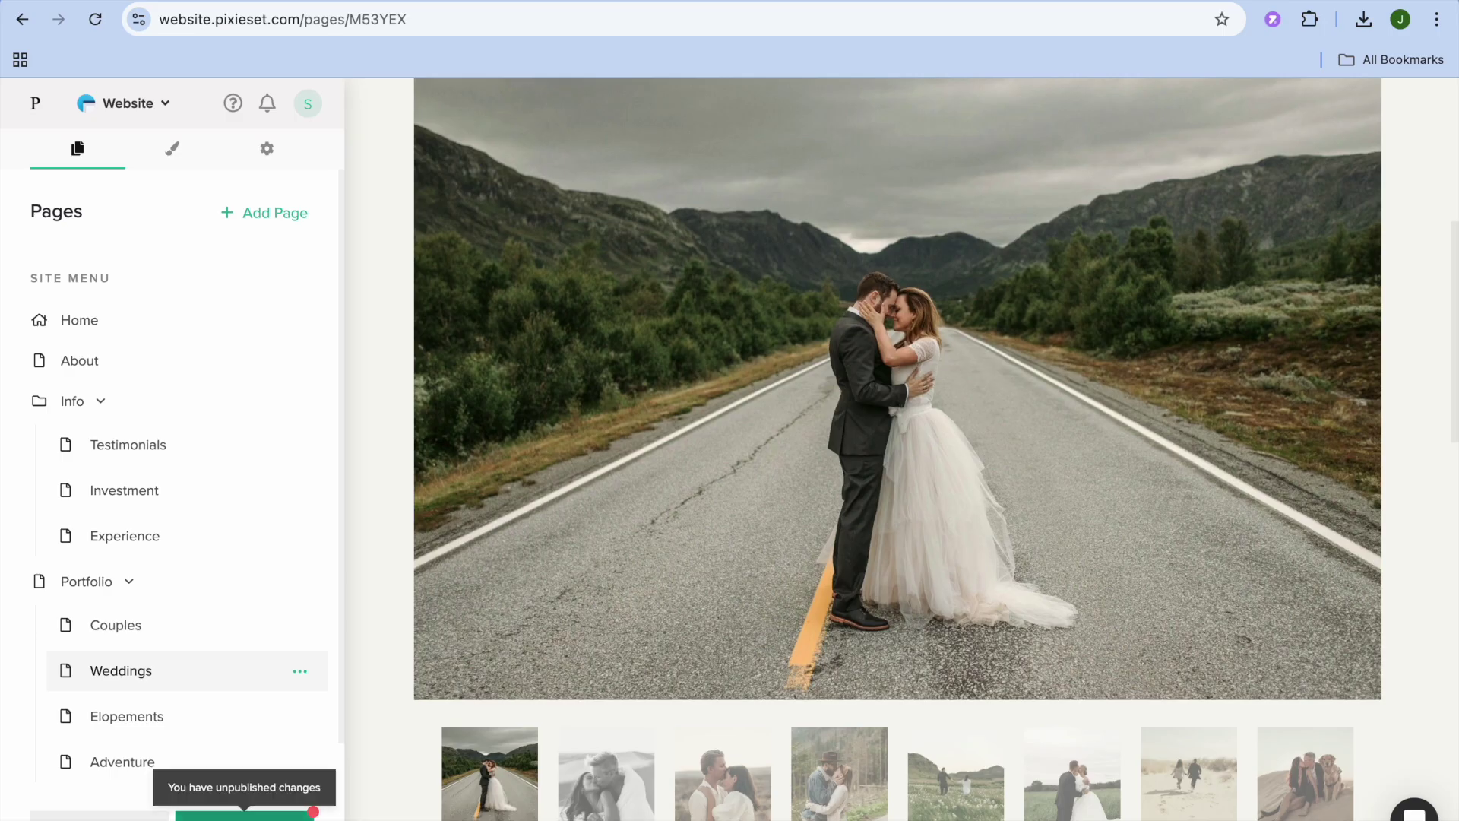
Publish the Montreal-theme website, triggering the Account Activation Required notice.
left_click(244, 814)
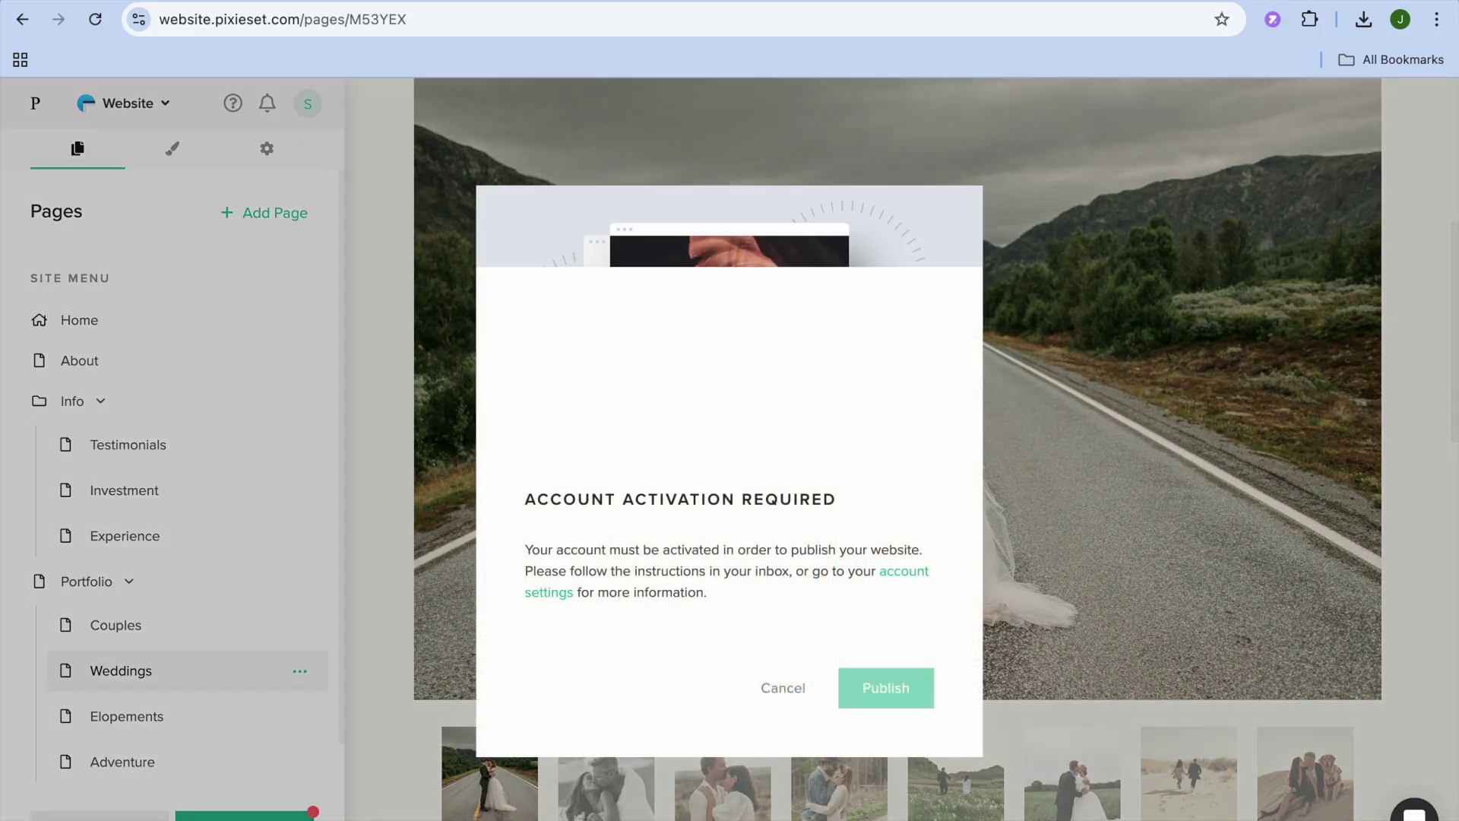